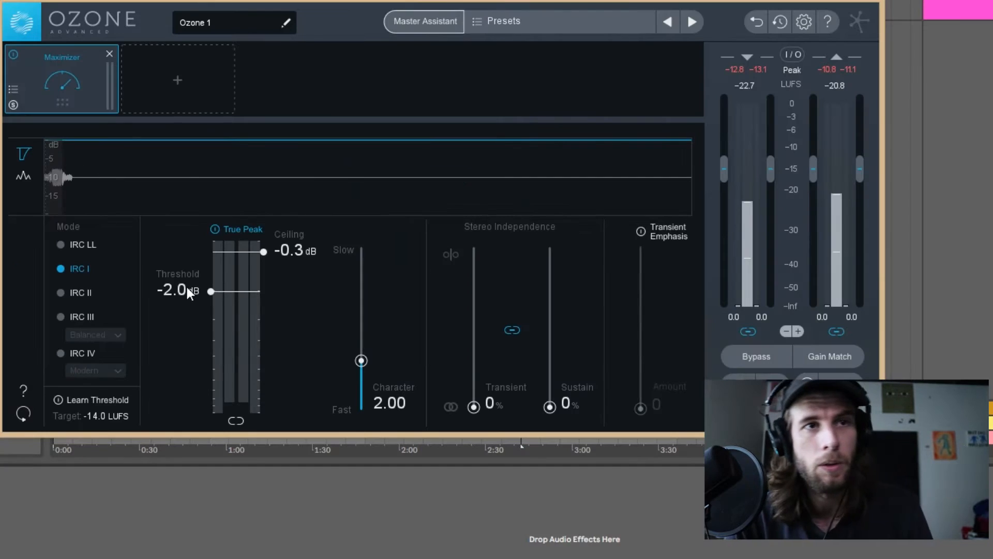
# Lower the Maximizer's threshold to about -10.9 dB while checking the limiting against the playing track.
pyautogui.moveTo(188, 287); pyautogui.dragTo(207, 385)
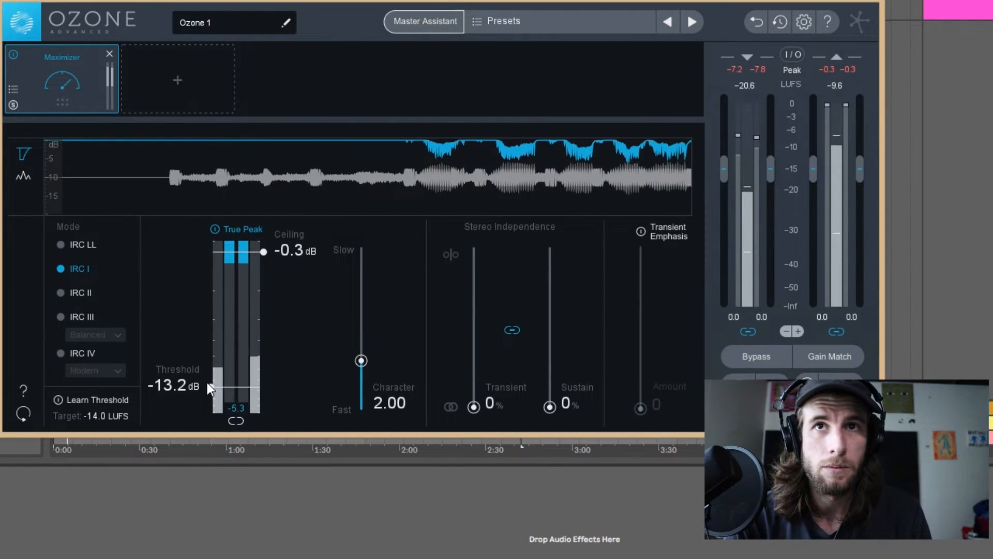
pyautogui.moveTo(207, 383); pyautogui.dragTo(209, 373)
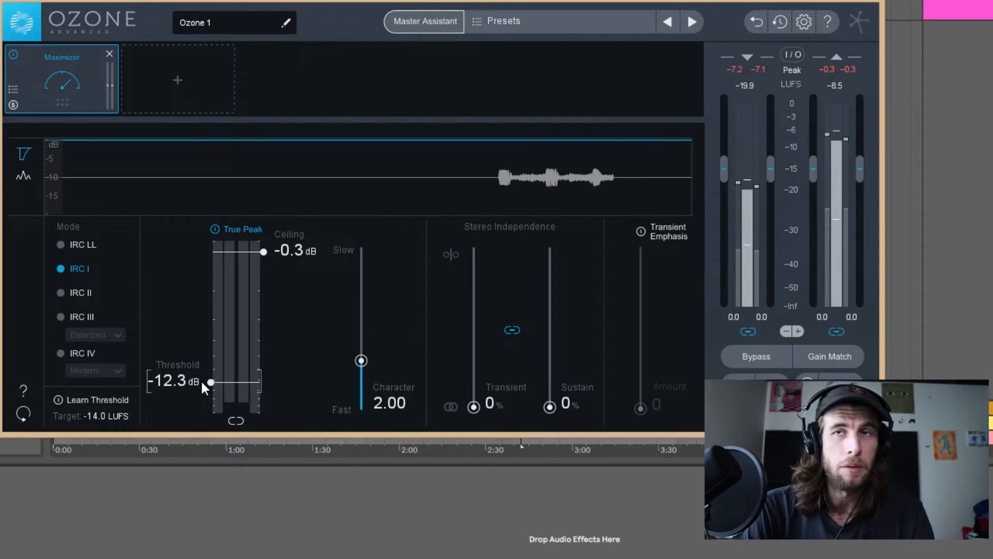
pyautogui.moveTo(201, 380)
pyautogui.mouseDown()
pyautogui.moveTo(200, 392)
pyautogui.moveTo(212, 374)
pyautogui.mouseUp()
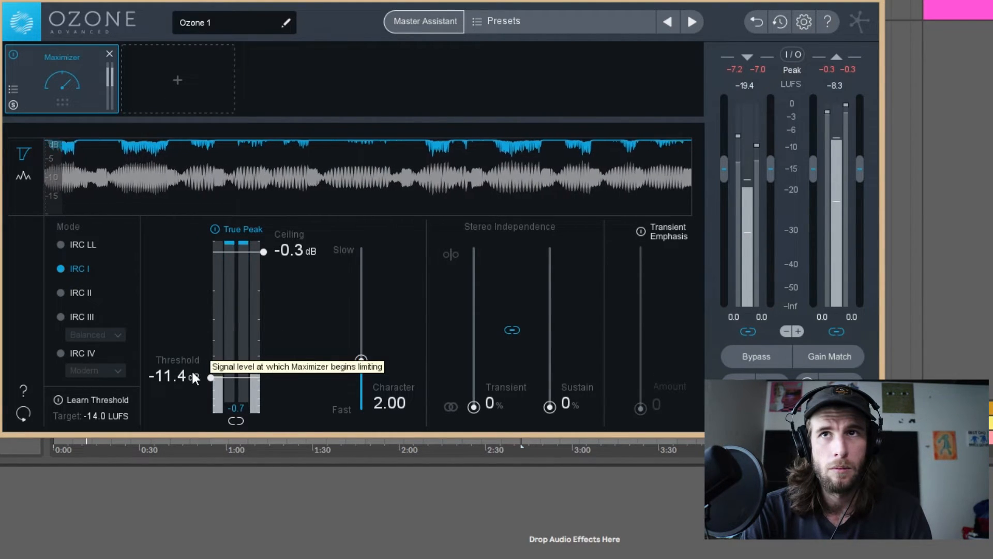
pyautogui.moveTo(195, 377); pyautogui.dragTo(195, 375)
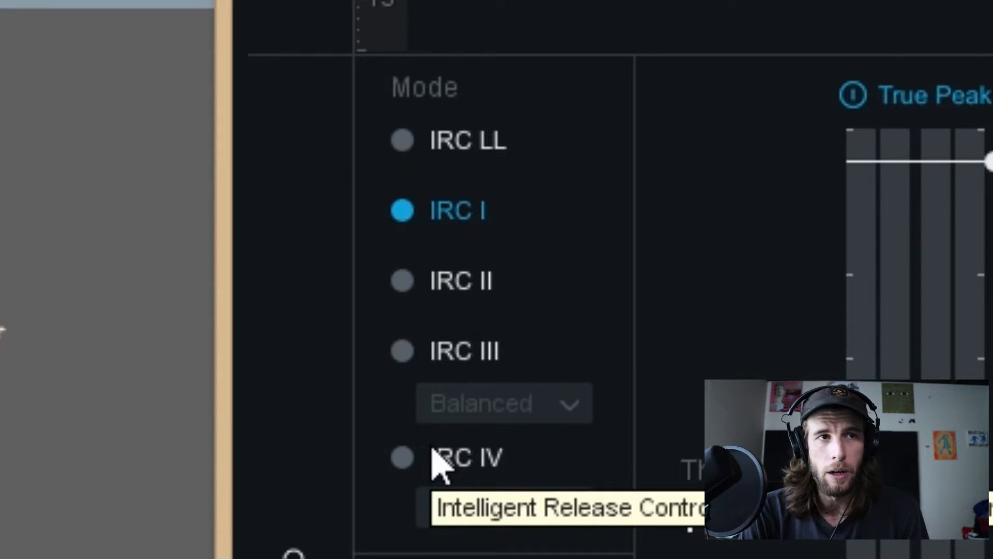
# Switch the Maximizer to IRC IV mode with the Transient style and raise its threshold slightly.
pyautogui.click(484, 462)
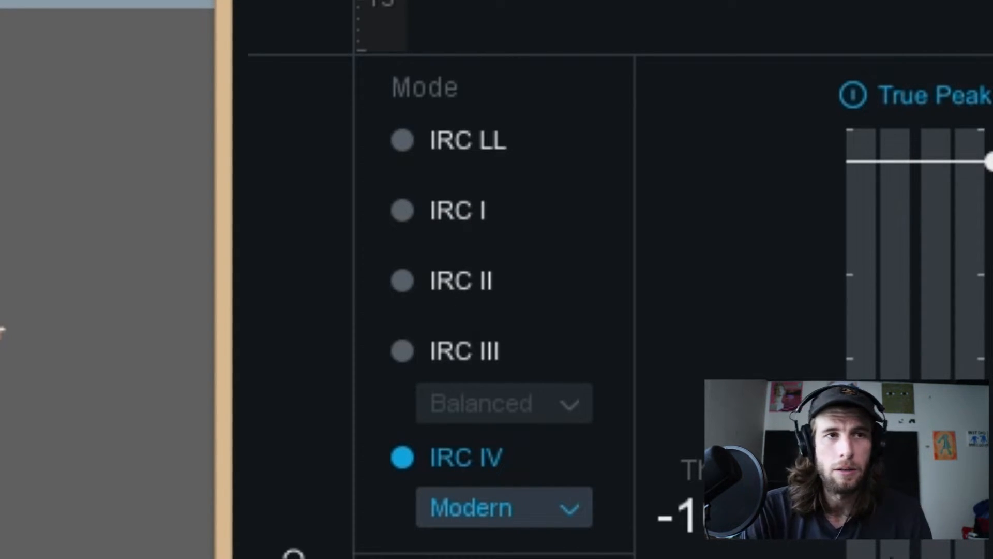
pyautogui.click(561, 510)
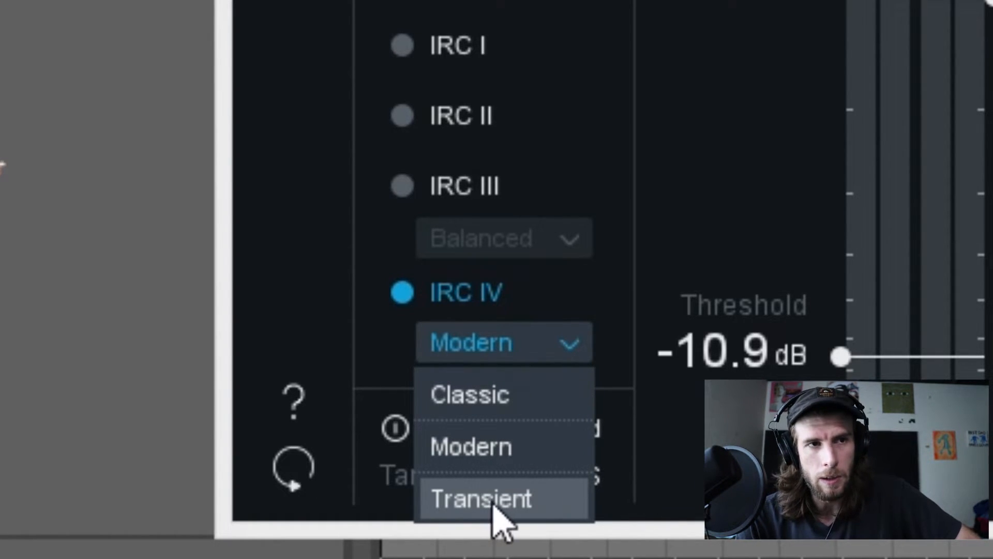
pyautogui.click(518, 491)
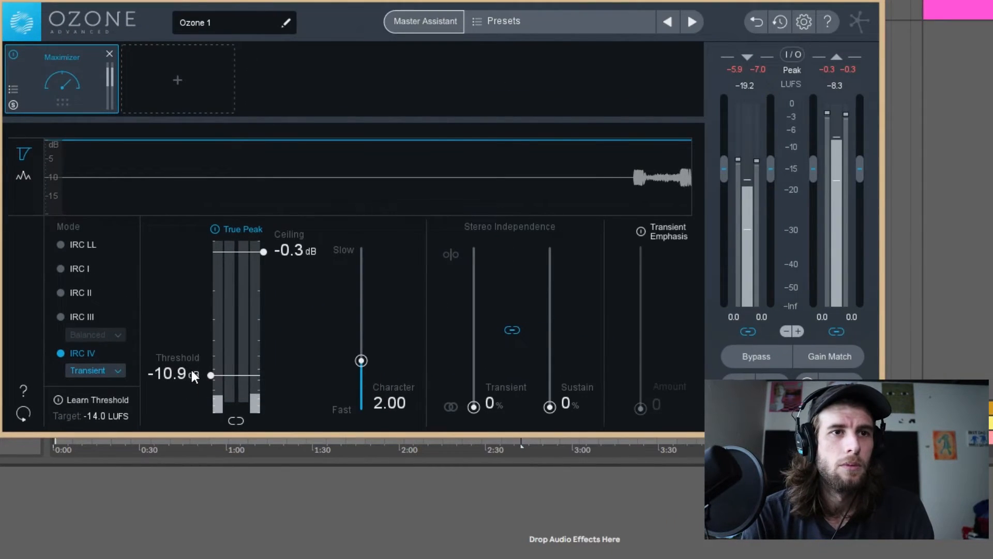
pyautogui.moveTo(191, 370)
pyautogui.mouseDown()
pyautogui.moveTo(181, 377)
pyautogui.moveTo(192, 367)
pyautogui.mouseUp()
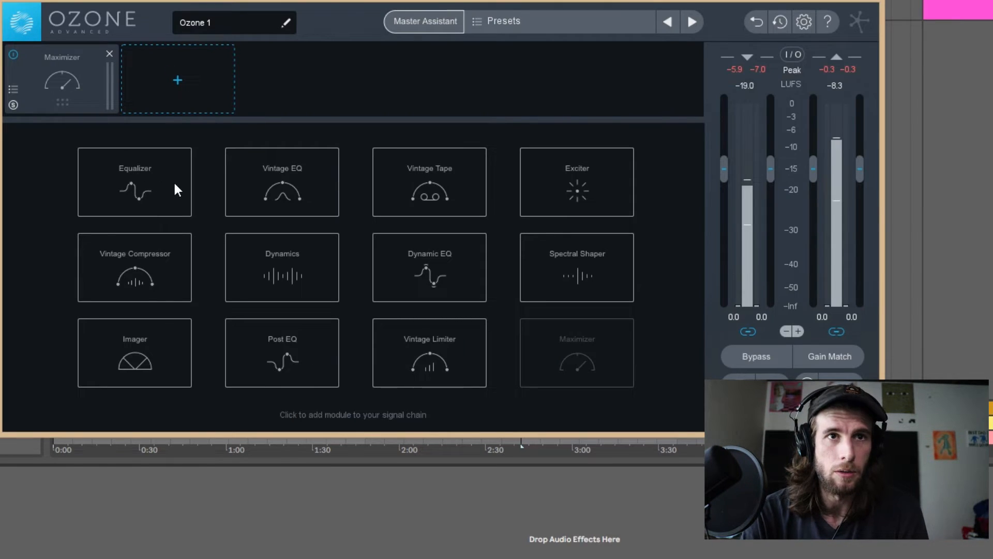
# Add an Equalizer module and place it ahead of the Maximizer in the signal chain.
pyautogui.click(165, 183)
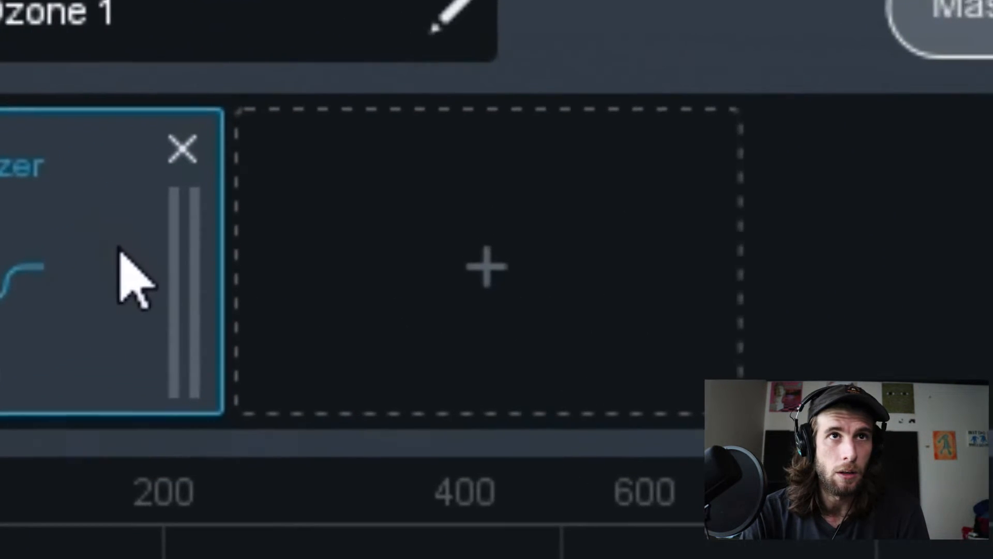
pyautogui.click(521, 269)
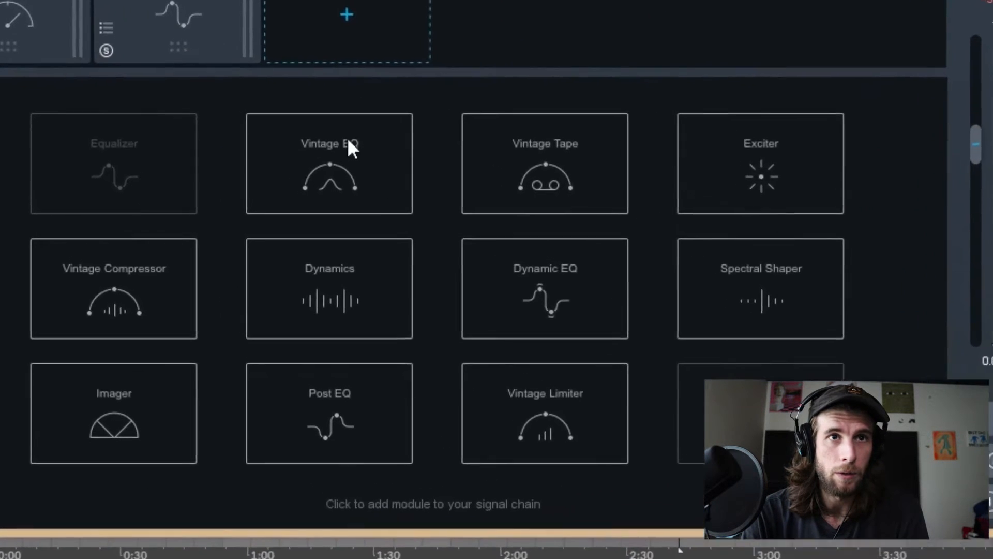
pyautogui.click(176, 21)
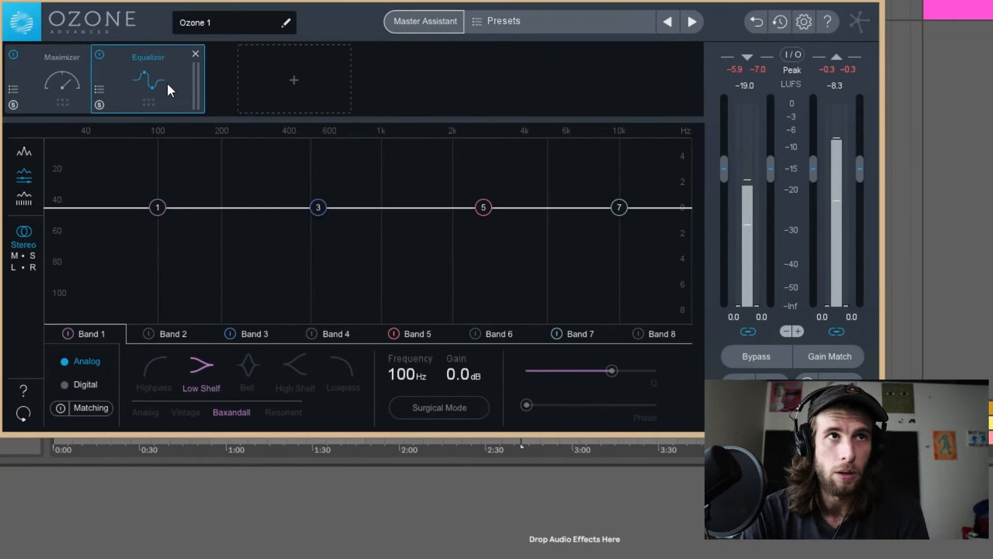
pyautogui.moveTo(208, 84)
pyautogui.mouseDown()
pyautogui.moveTo(82, 81)
pyautogui.moveTo(204, 85)
pyautogui.mouseUp()
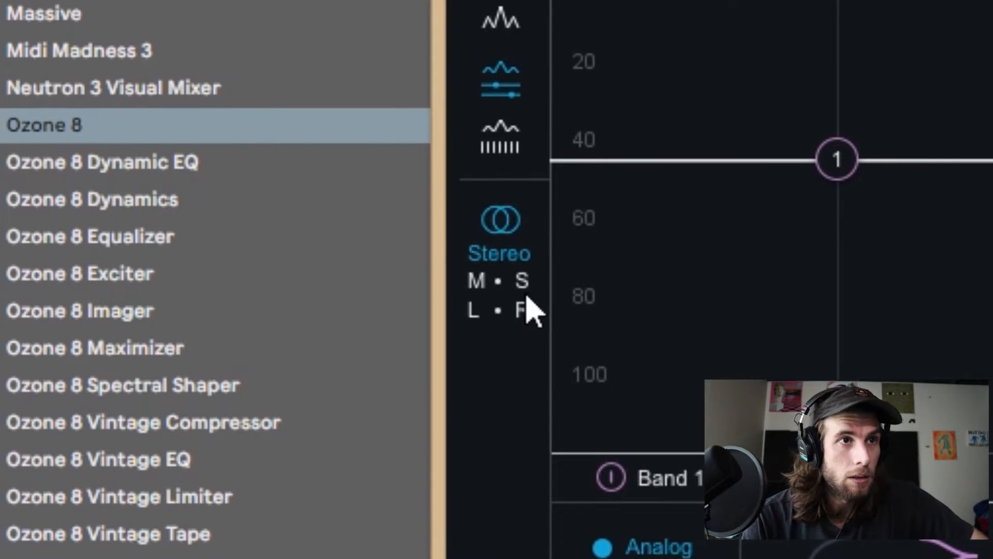
# Try the Equalizer's left/right and mid/side channel modes and return it to Stereo.
pyautogui.click(517, 317)
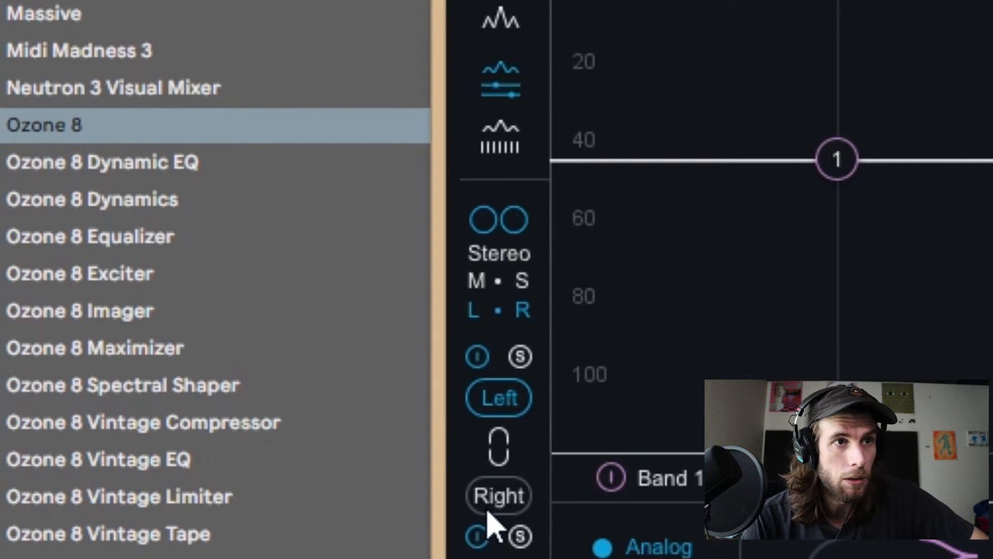
pyautogui.click(515, 406)
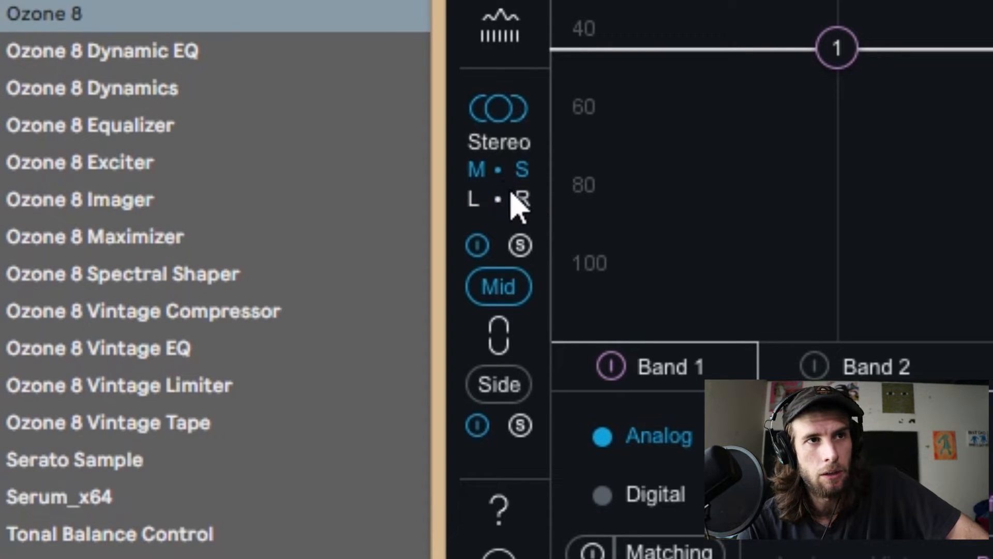
pyautogui.click(516, 139)
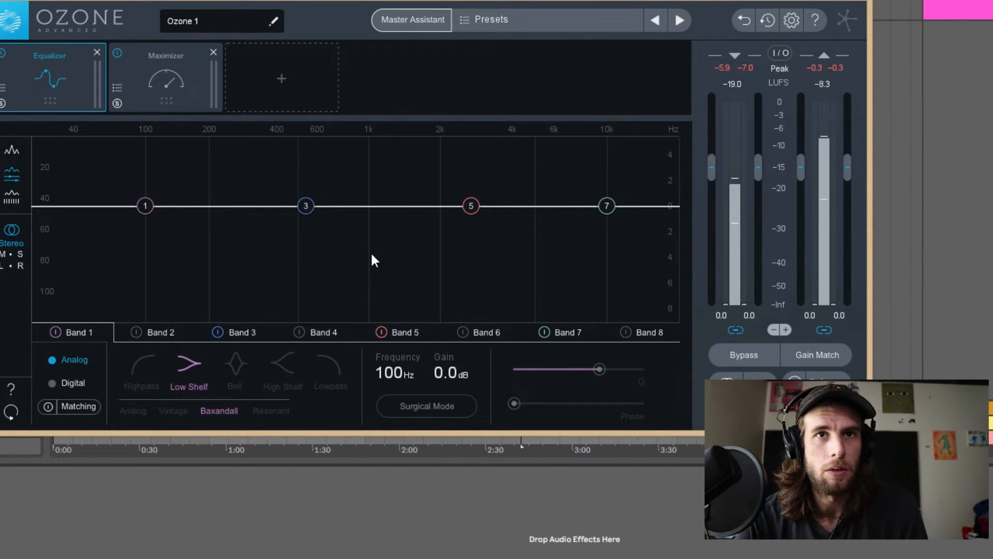
# Boost EQ band 5 about 0.7 dB at 2.35 kHz and band 3 about 0.6 dB at 12.9 kHz.
pyautogui.moveTo(481, 209)
pyautogui.mouseDown()
pyautogui.moveTo(417, 150)
pyautogui.moveTo(473, 167)
pyautogui.moveTo(464, 200)
pyautogui.mouseUp()
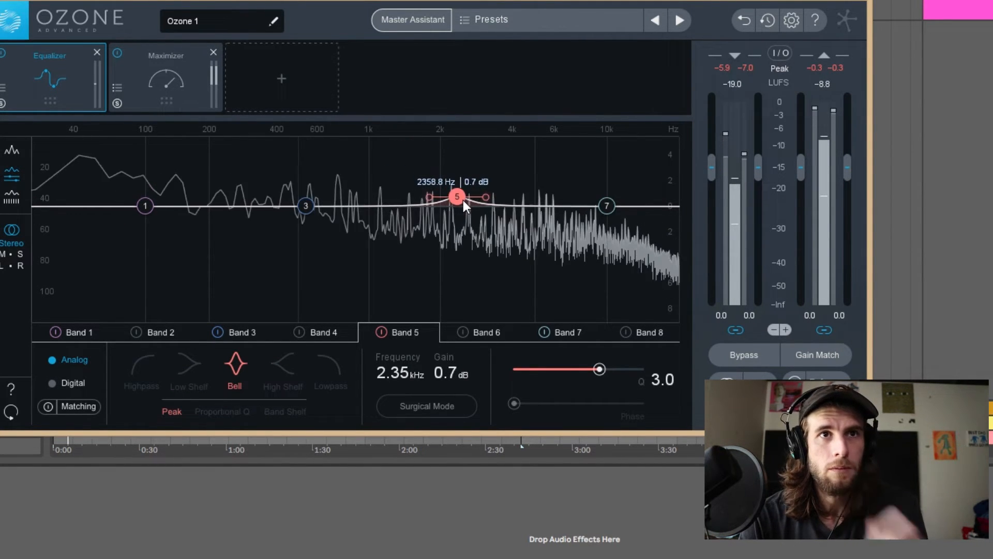
pyautogui.moveTo(306, 206); pyautogui.dragTo(446, 136)
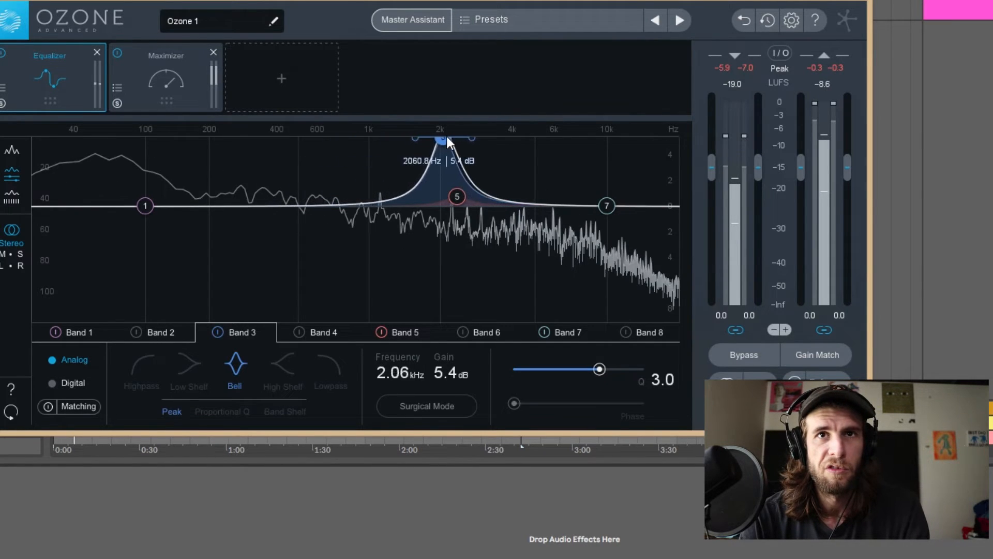
pyautogui.moveTo(521, 138); pyautogui.dragTo(635, 198)
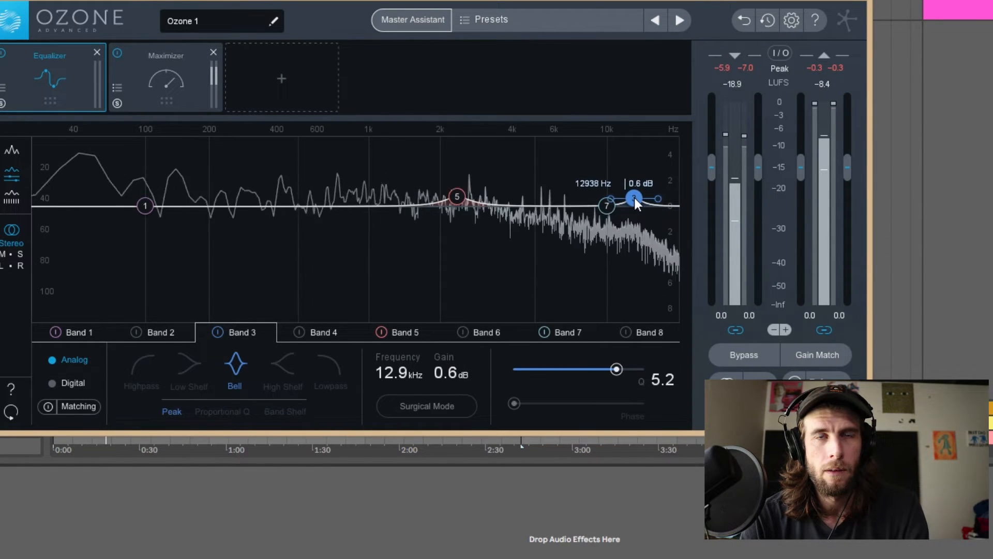
# Enable EQ bands 4 and 2, boosting about 0.9 dB at 18.7 kHz and 0.8 dB at 6.56 kHz during playback.
pyautogui.click(299, 332)
pyautogui.moveTo(386, 206); pyautogui.dragTo(539, 165)
pyautogui.press('space')
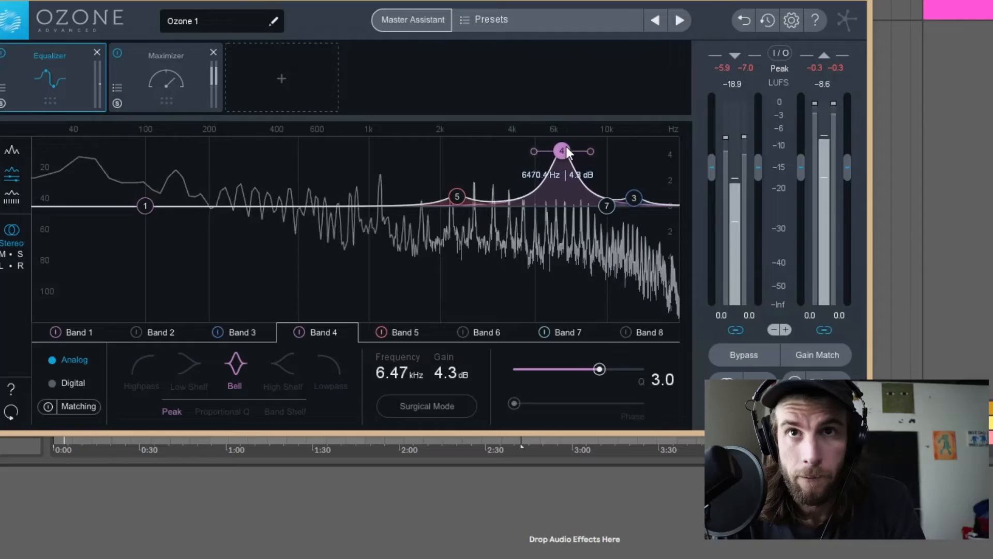
pyautogui.moveTo(566, 147); pyautogui.dragTo(619, 125)
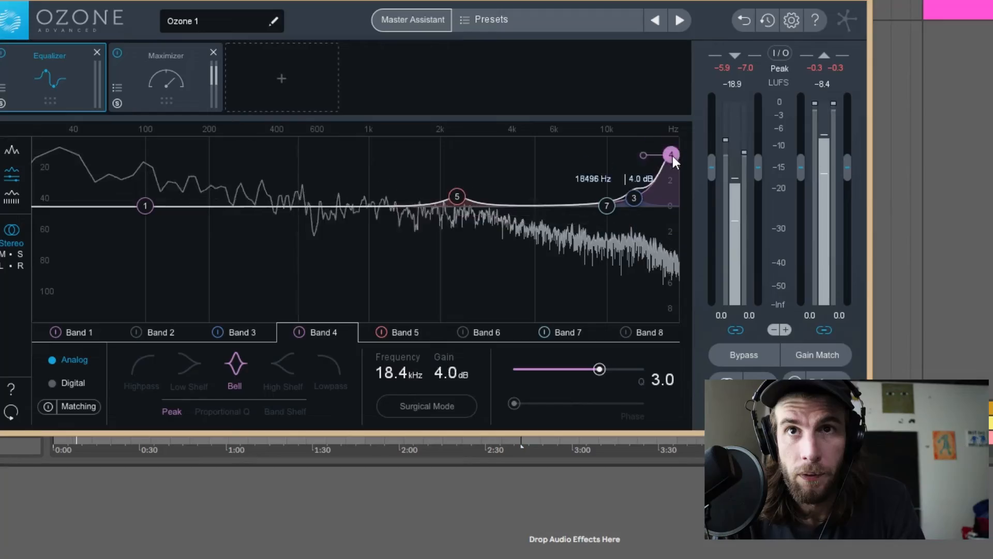
pyautogui.moveTo(673, 156); pyautogui.dragTo(675, 192)
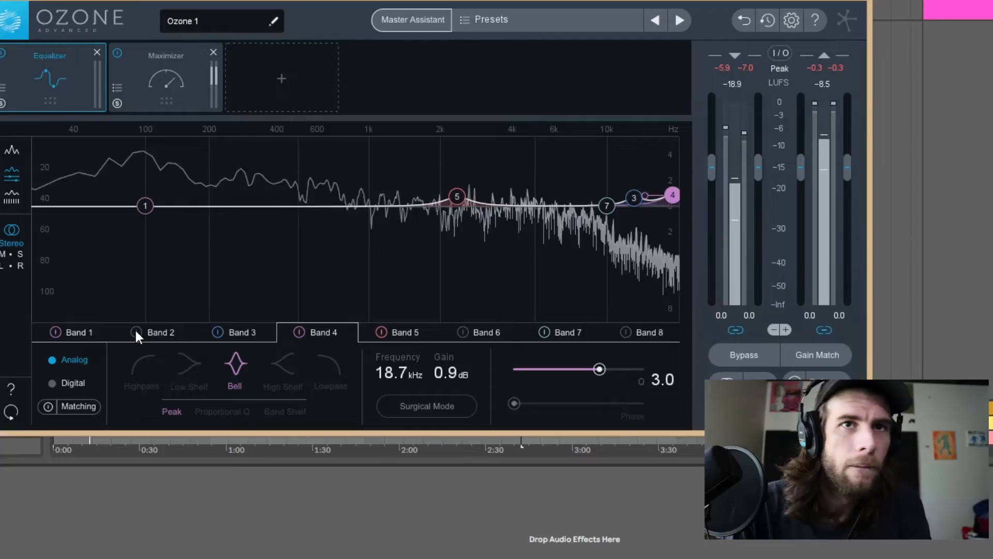
pyautogui.moveTo(225, 205); pyautogui.dragTo(560, 199)
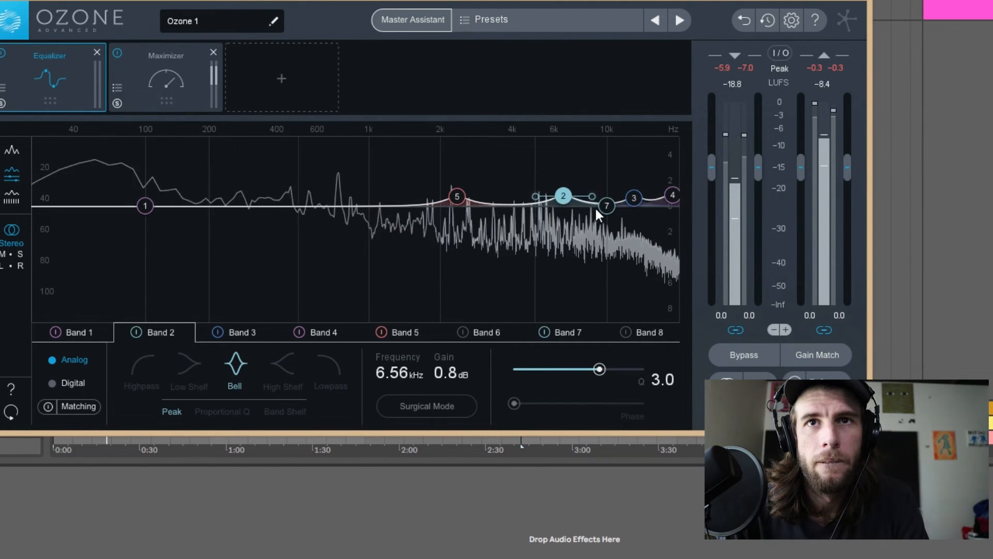
# Disable EQ band 7 and cut the low end with band 1 by about 6 dB near 110 Hz.
pyautogui.click(608, 205)
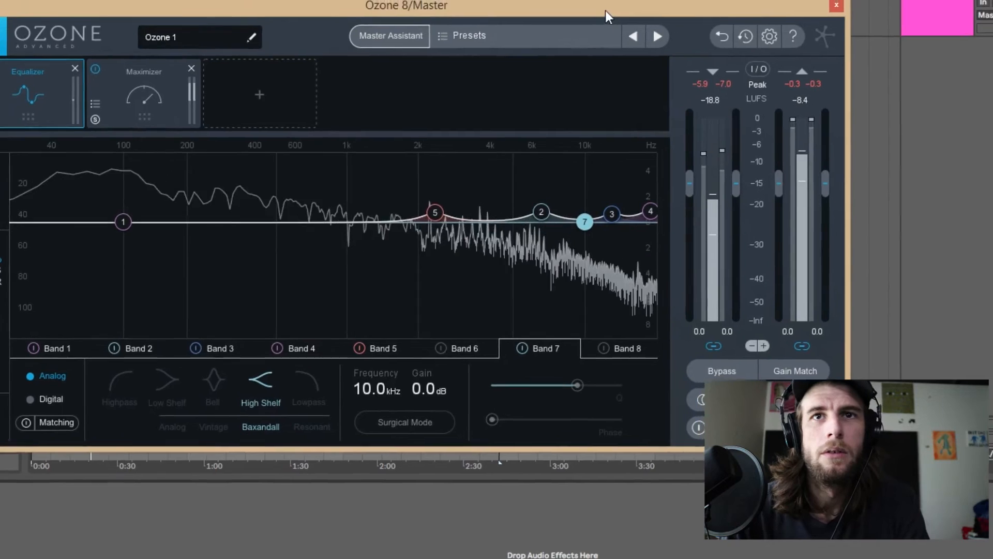
pyautogui.moveTo(606, 11); pyautogui.dragTo(672, 0)
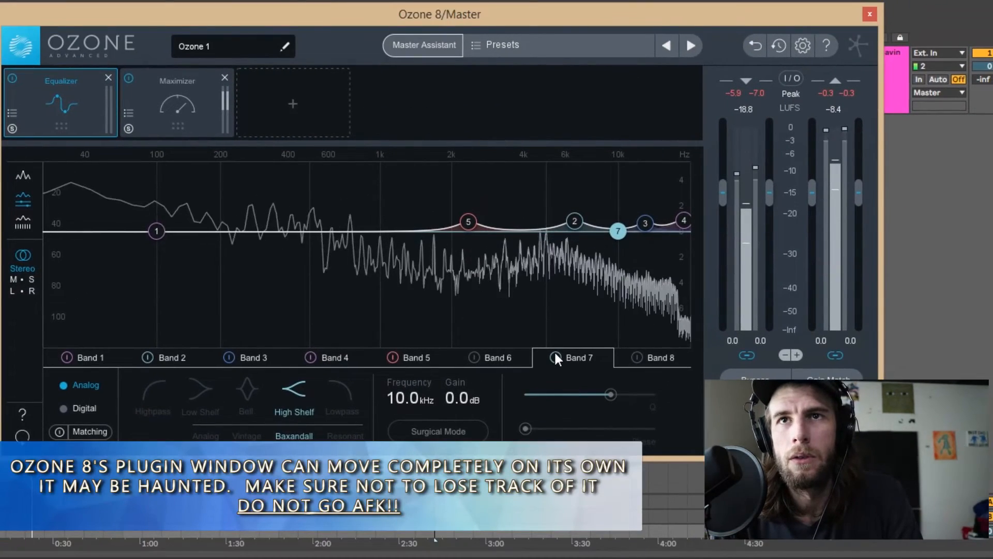
pyautogui.click(590, 301)
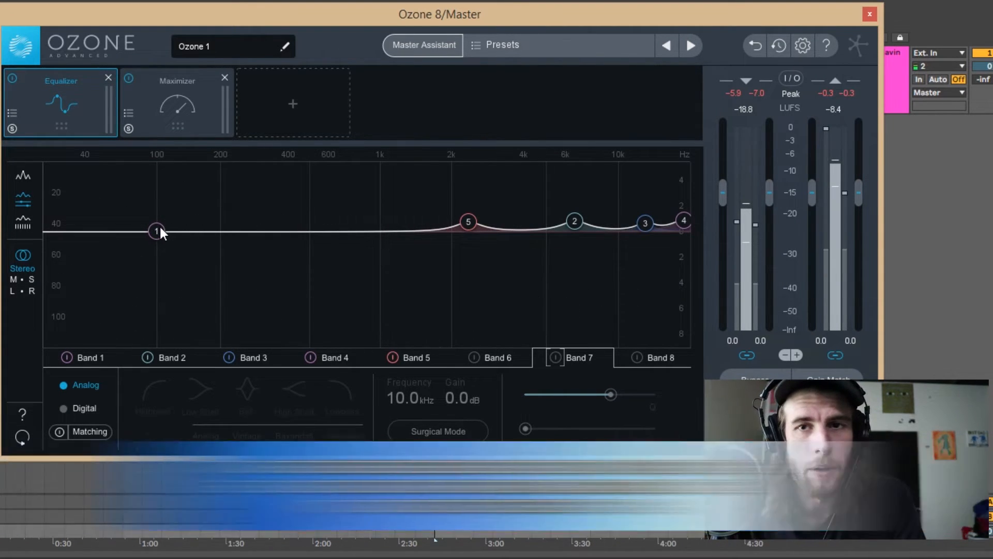
pyautogui.moveTo(160, 230); pyautogui.dragTo(168, 303)
# Reduce the boosts of EQ bands 2, 3, 4 and 5 to about 0.4 dB, moving band 4 to 20 kHz.
pyautogui.click(668, 357)
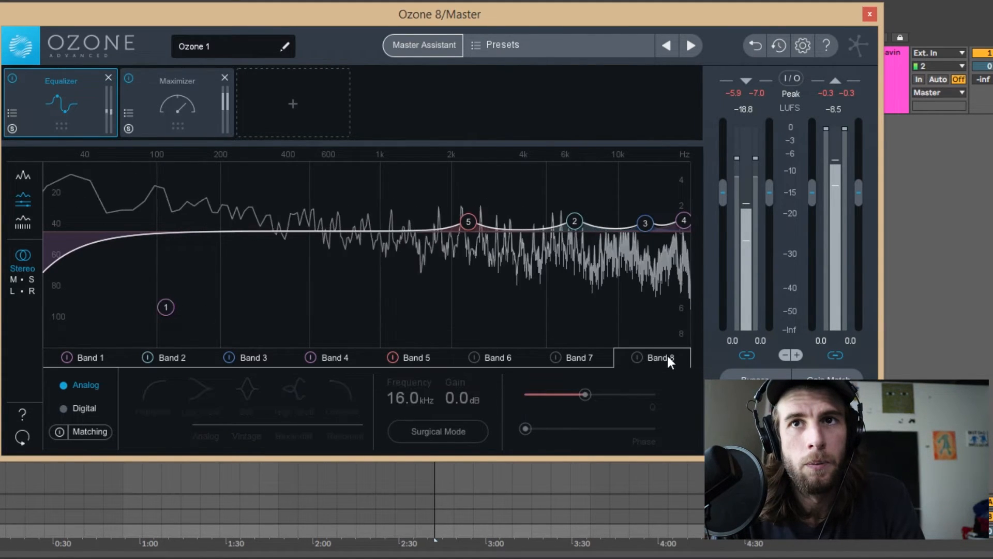
pyautogui.click(337, 357)
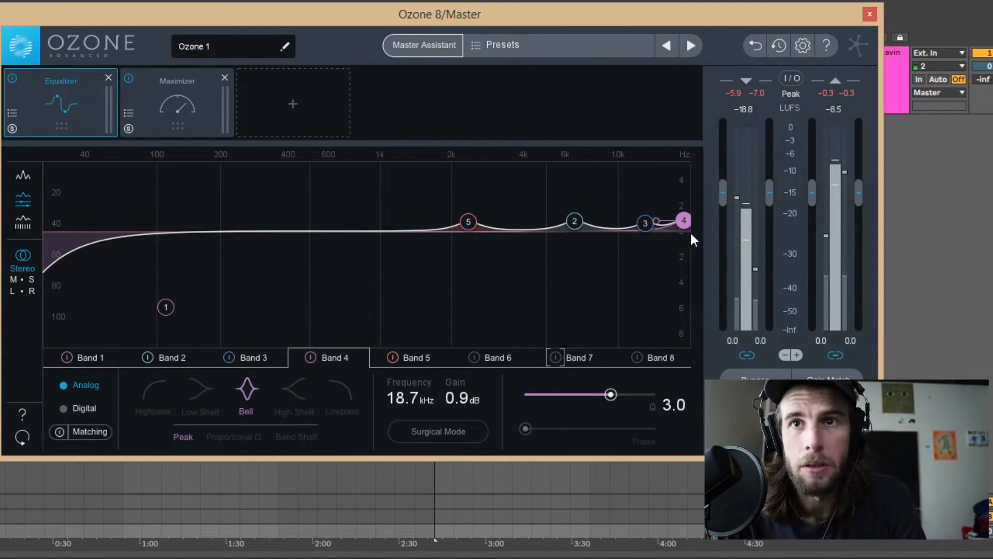
pyautogui.moveTo(683, 224); pyautogui.dragTo(661, 238)
pyautogui.press('space')
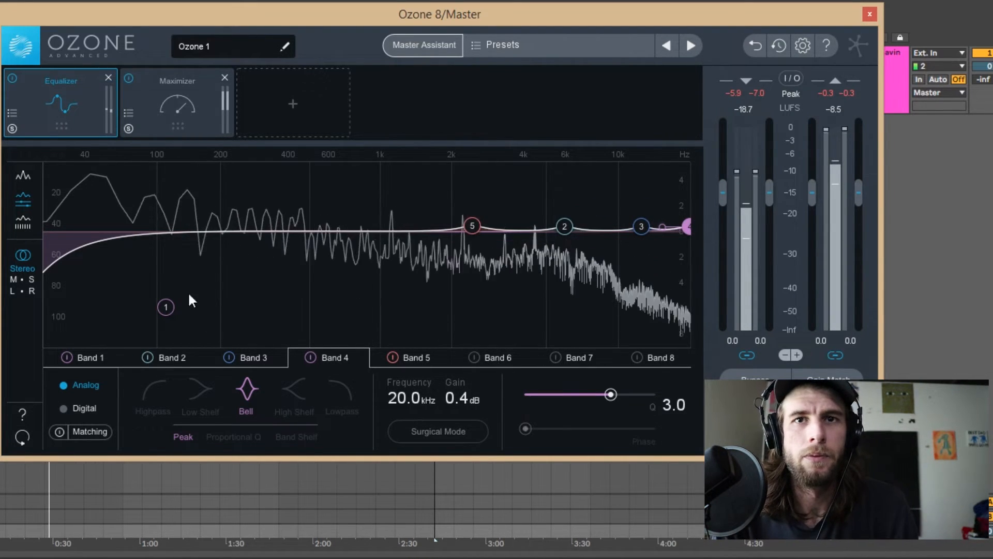
# Go through the EQ bands and lower the boosts of bands 2 to 5 to about 0.2 dB each.
pyautogui.click(417, 357)
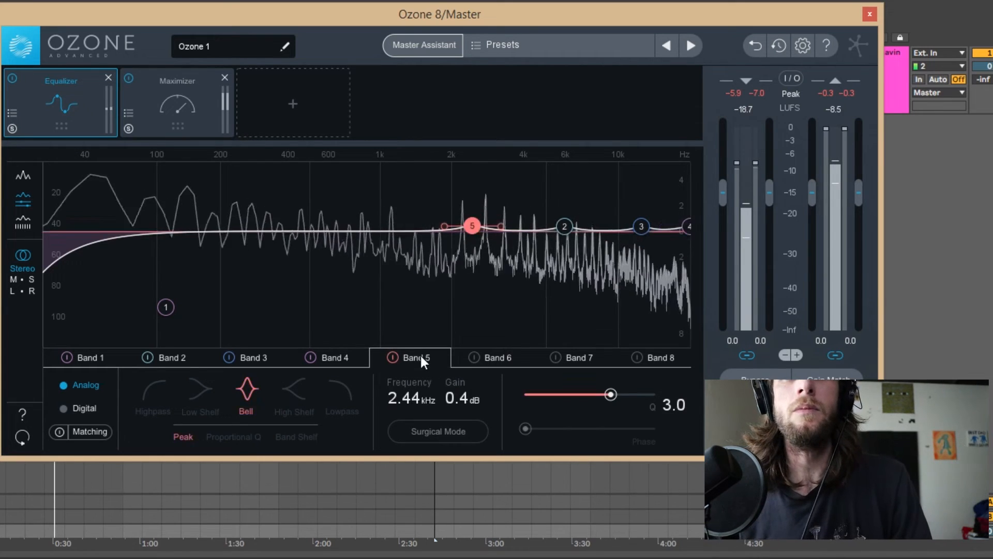
pyautogui.click(504, 359)
pyautogui.click(580, 357)
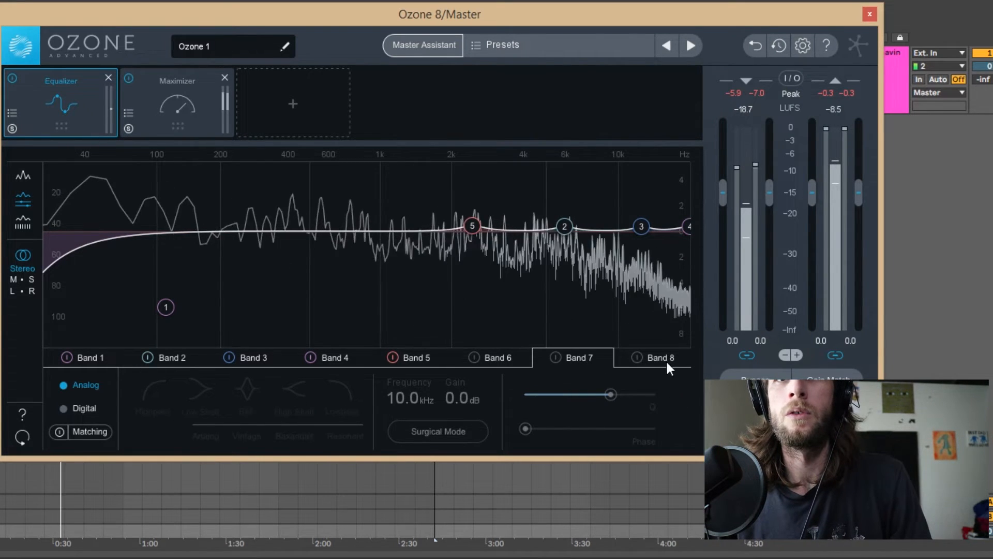
pyautogui.click(343, 362)
pyautogui.click(259, 362)
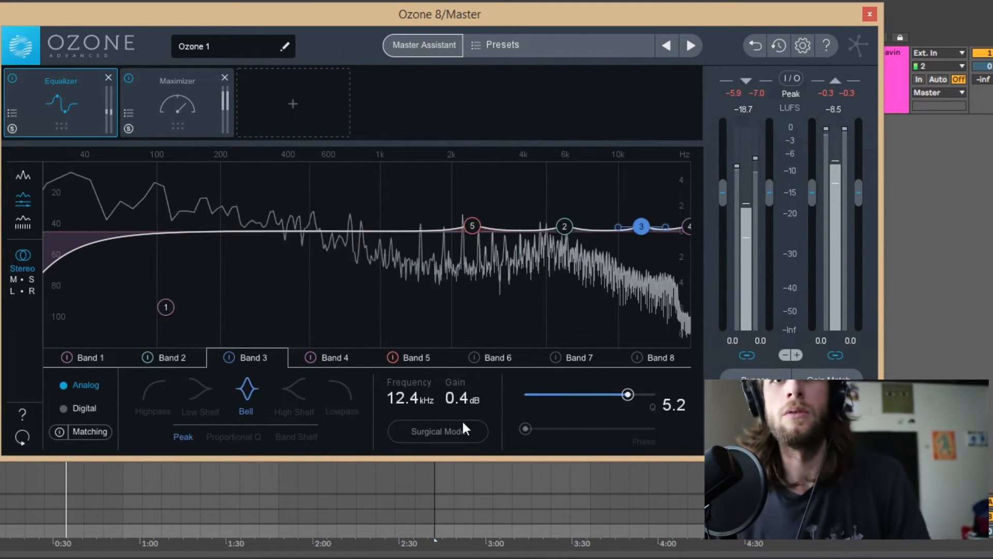
pyautogui.click(336, 362)
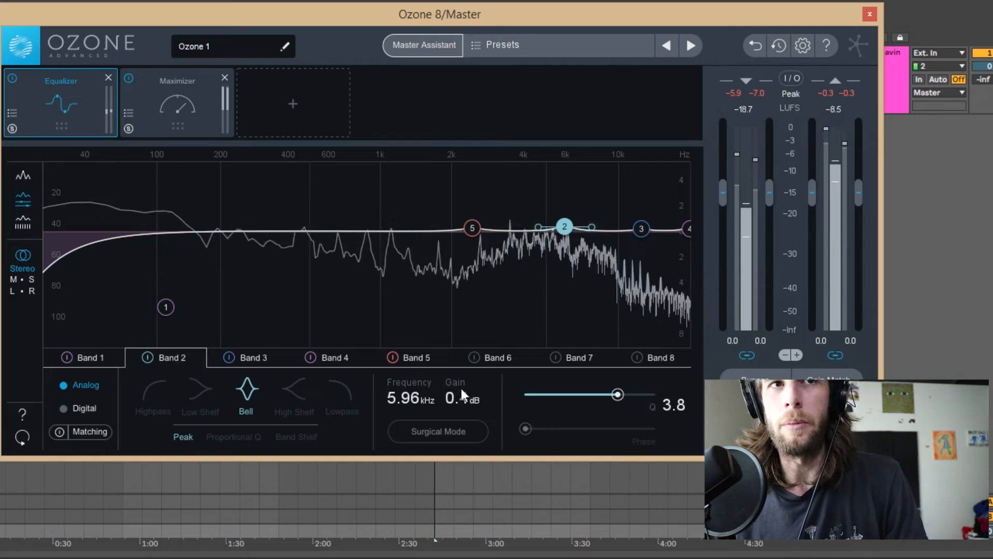
pyautogui.scroll(-2, 463, 395)
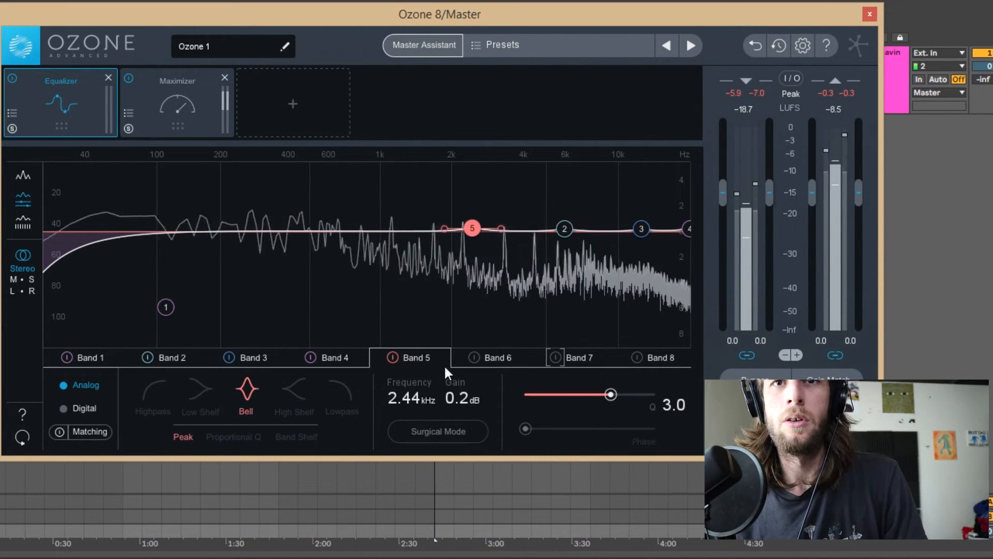
pyautogui.click(246, 354)
pyautogui.scroll(1, 471, 399)
pyautogui.click(361, 364)
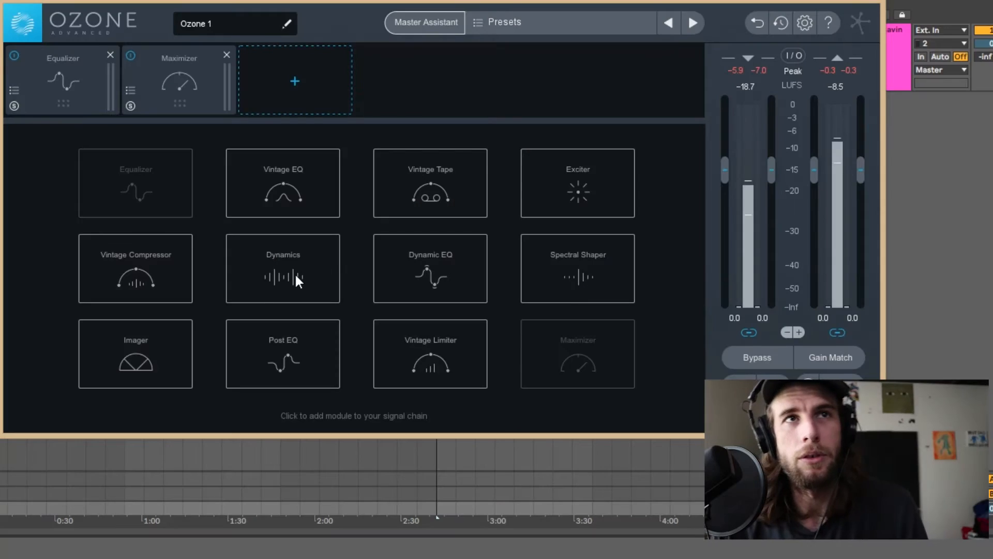
# Add a Dynamics module and place it between the Equalizer and the Maximizer in the signal chain.
pyautogui.click(294, 272)
pyautogui.moveTo(275, 86); pyautogui.dragTo(178, 98)
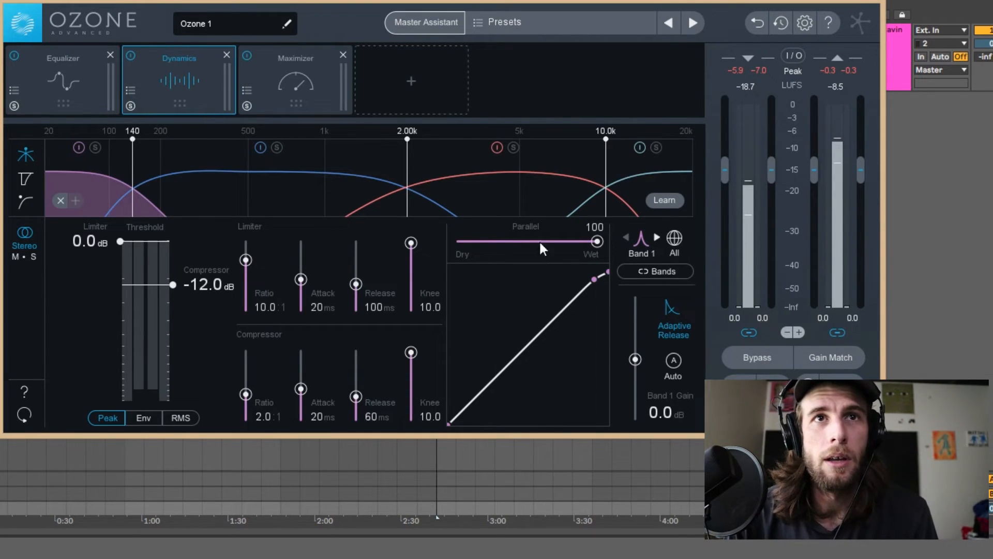
# Remove the extra crossover bands from the Dynamics module, leaving a single full-range band.
pyautogui.click(303, 189)
pyautogui.rightClick(303, 190)
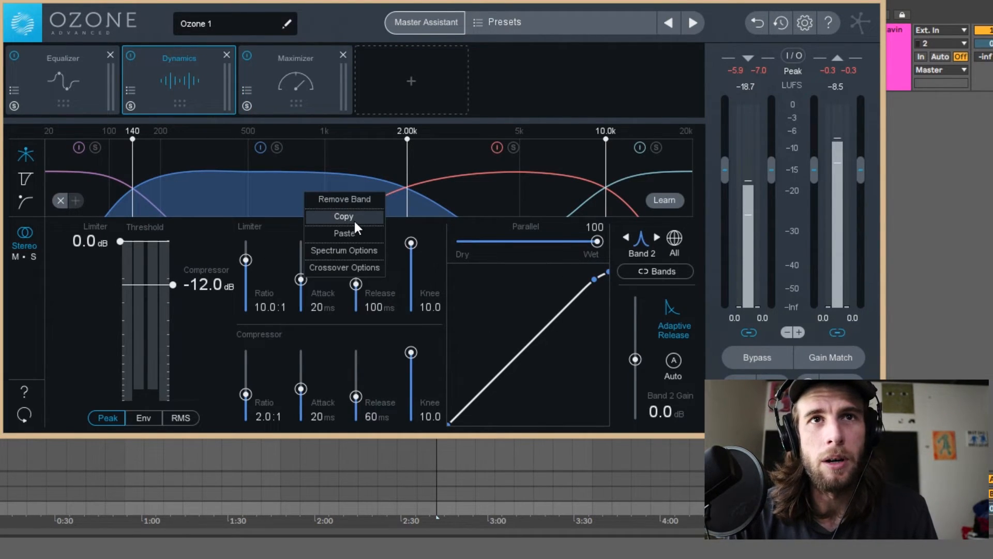
pyautogui.click(362, 202)
pyautogui.rightClick(354, 207)
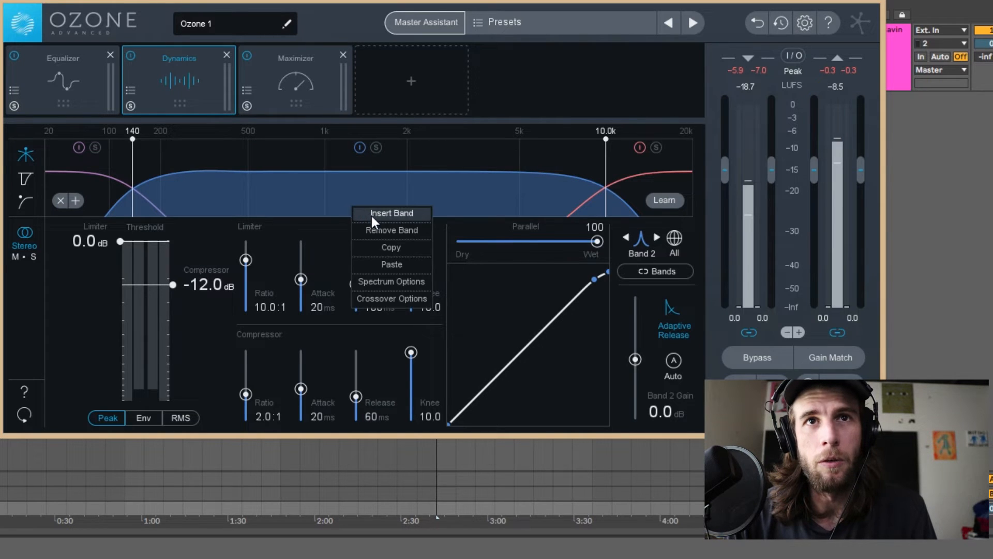
pyautogui.click(377, 228)
pyautogui.rightClick(488, 195)
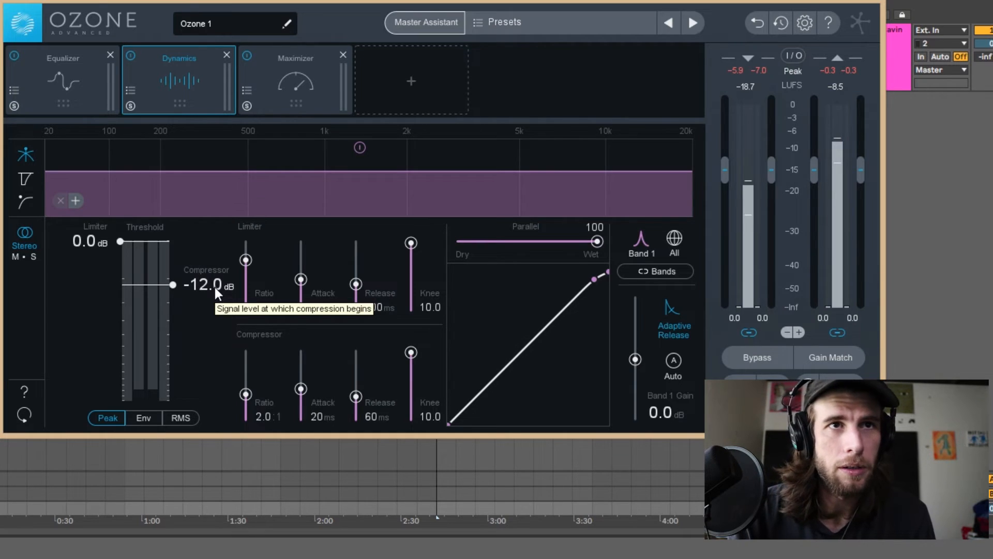
# Set the compressor threshold to about -11.9 dB and ratio to 2.9:1, and lengthen the attack and release to about 39 ms and 1930 ms.
pyautogui.scroll(-2, 214, 287)
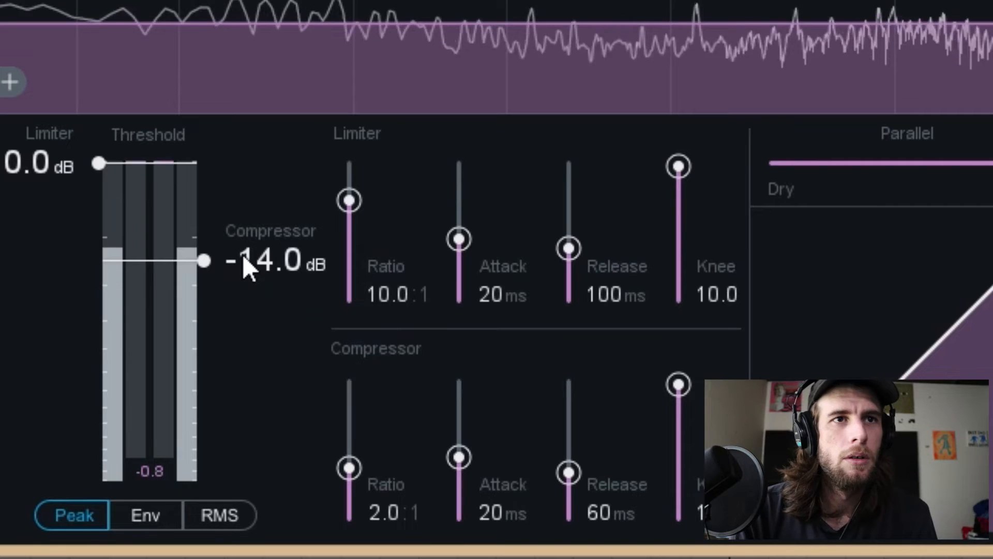
pyautogui.moveTo(243, 254); pyautogui.dragTo(254, 244)
pyautogui.moveTo(459, 457); pyautogui.dragTo(459, 467)
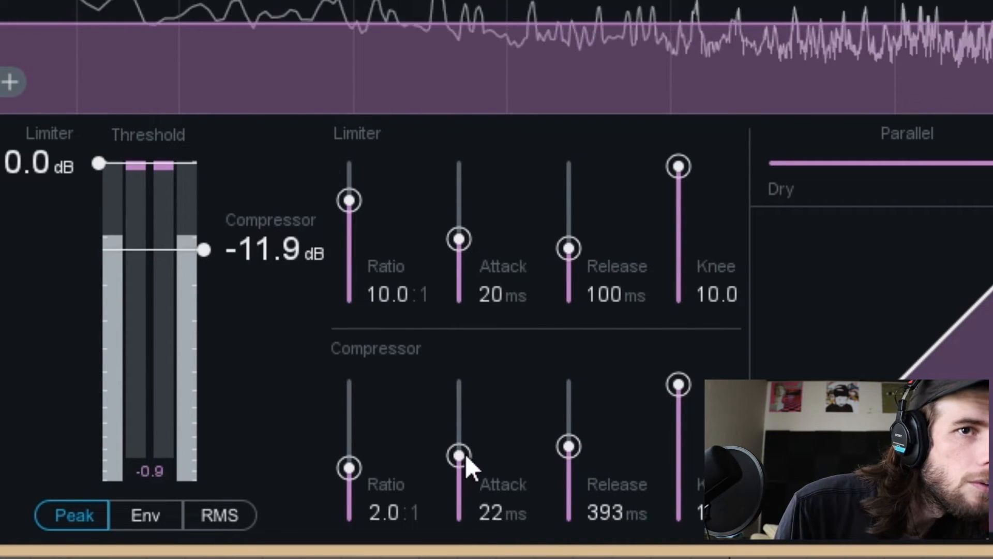
pyautogui.moveTo(567, 439); pyautogui.dragTo(549, 413)
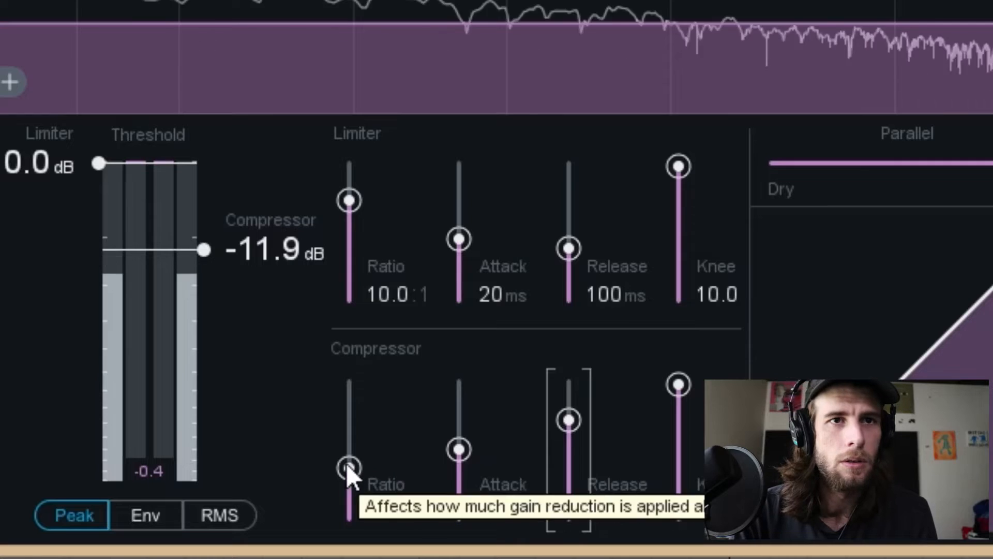
pyautogui.moveTo(355, 468)
pyautogui.mouseDown()
pyautogui.moveTo(358, 444)
pyautogui.moveTo(369, 457)
pyautogui.mouseUp()
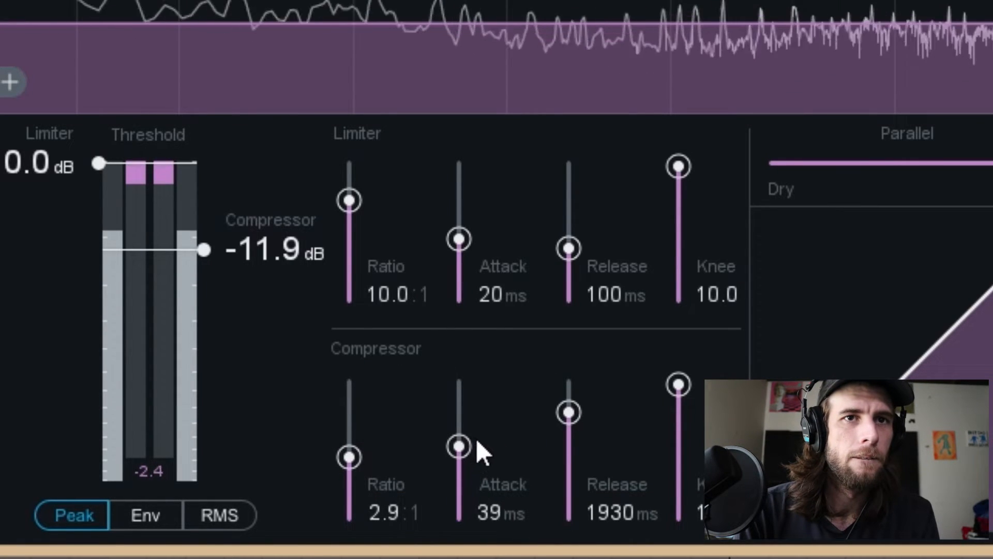
# Shorten the compressor's attack to 20 ms and its release to about 1509 ms while the track plays.
pyautogui.moveTo(560, 411); pyautogui.dragTo(560, 414)
pyautogui.moveTo(459, 431); pyautogui.dragTo(458, 443)
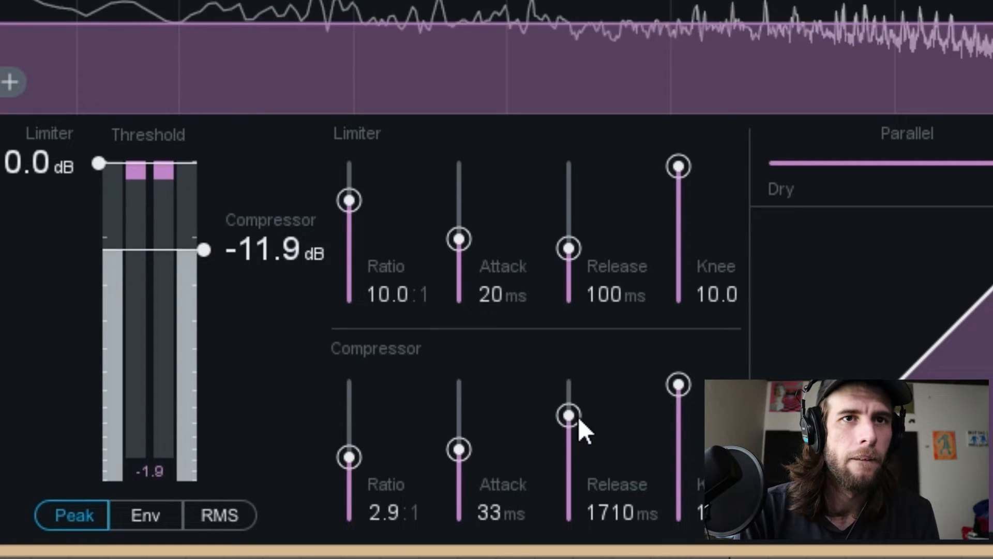
pyautogui.moveTo(578, 417); pyautogui.dragTo(578, 419)
pyautogui.moveTo(461, 452); pyautogui.dragTo(513, 455)
pyautogui.moveTo(569, 417); pyautogui.dragTo(572, 428)
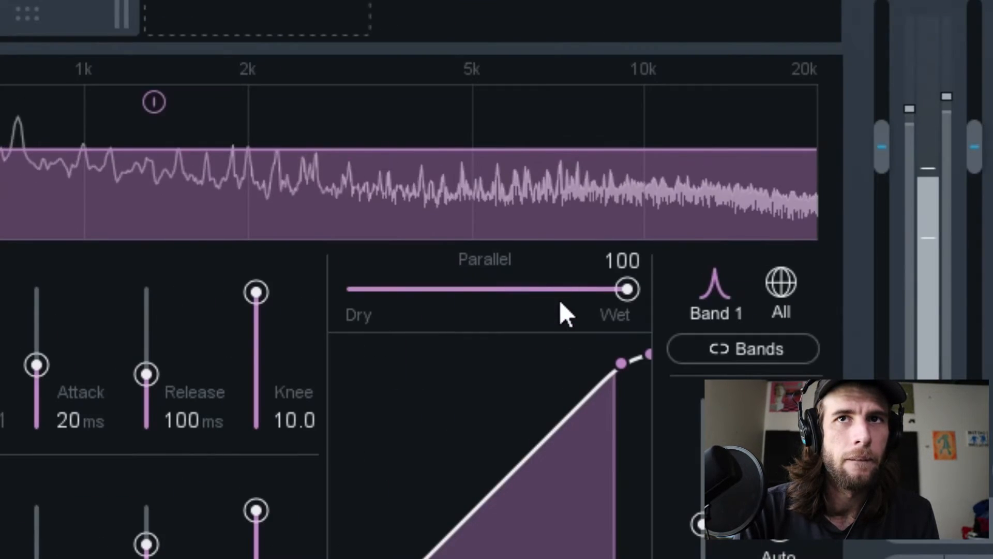
# Add a Post EQ module to the signal chain and turn off its bands 1, 3 and 5.
pyautogui.moveTo(561, 304); pyautogui.dragTo(429, 298)
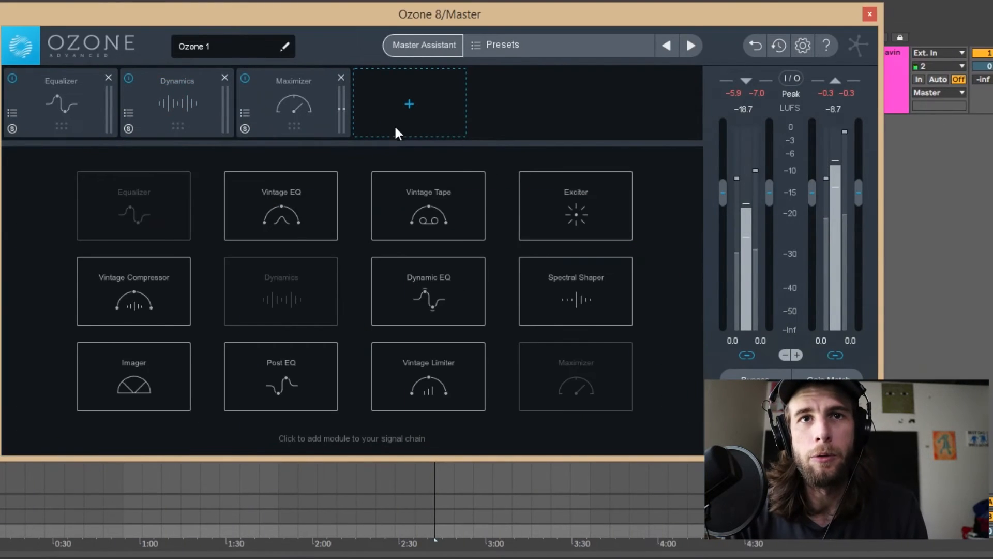
pyautogui.click(227, 368)
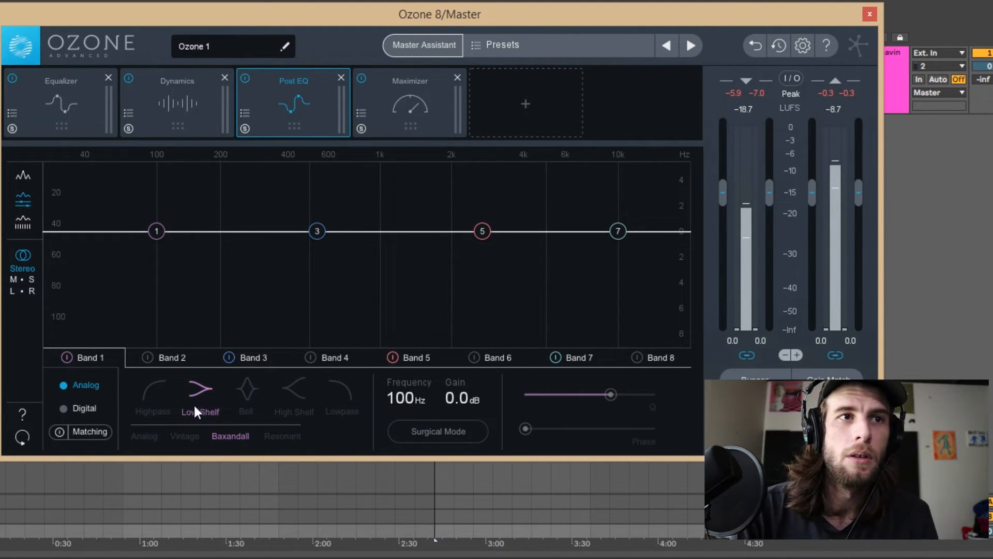
pyautogui.click(66, 357)
pyautogui.click(67, 357)
pyautogui.click(67, 357)
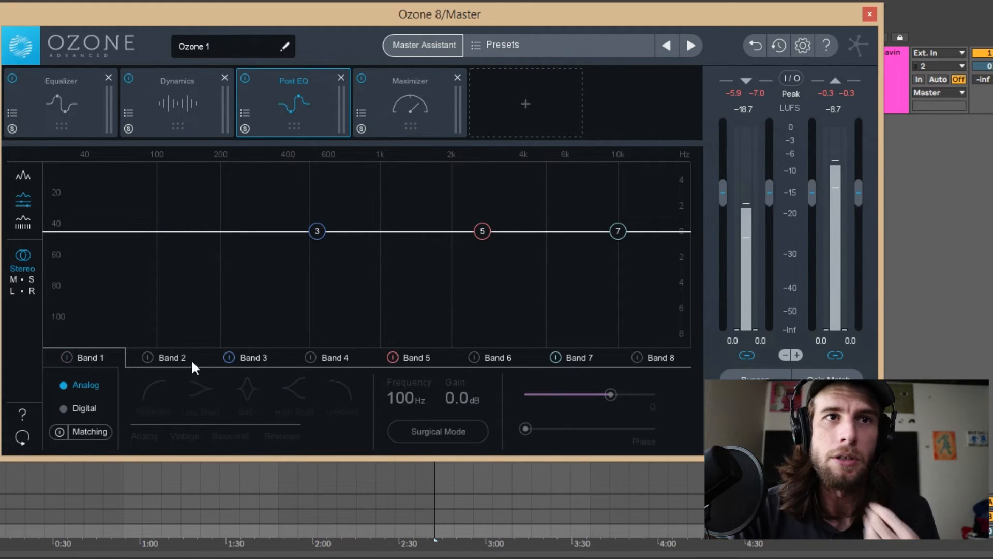
pyautogui.click(232, 359)
pyautogui.click(392, 359)
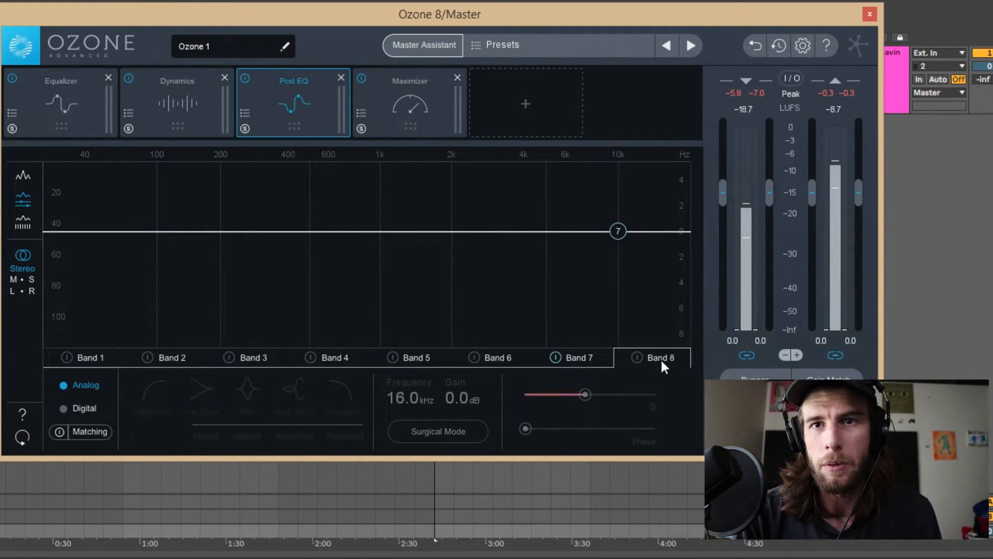
# Boost the Post EQ's band 7 high shelf by about 0.7 dB at 7.18 kHz during playback.
pyautogui.click(594, 359)
pyautogui.moveTo(619, 231); pyautogui.dragTo(580, 222)
pyautogui.press('space')
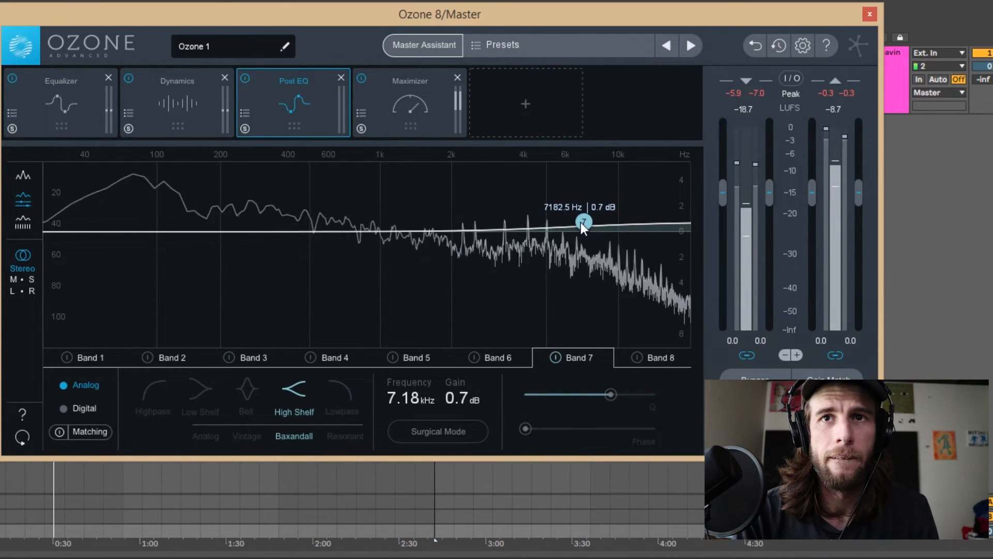
pyautogui.click(656, 357)
pyautogui.click(636, 356)
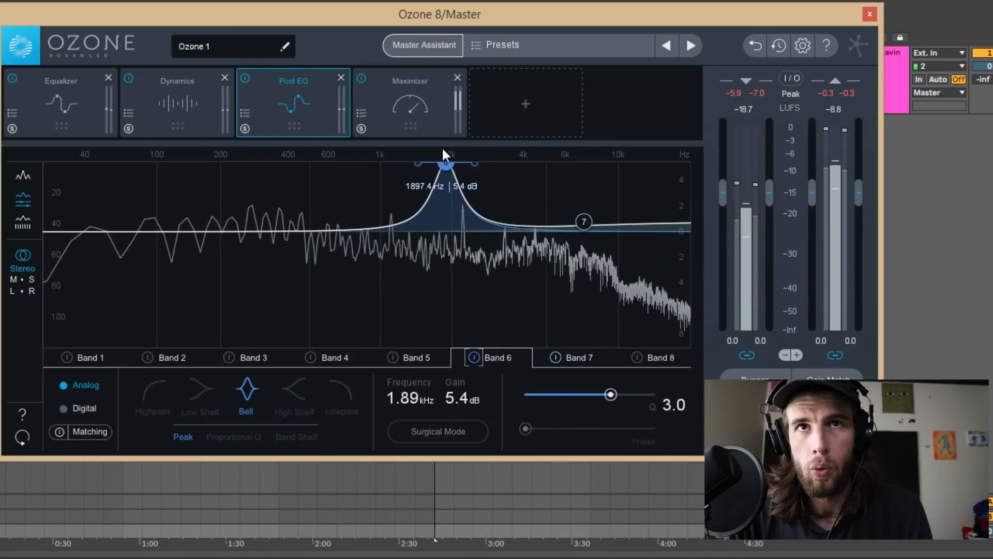
# Boost Post EQ band 6 by about 0.2 dB at 2.62 kHz and band 5 by about 0.4 dB at 1.49 kHz with a Q of 1.9.
pyautogui.moveTo(564, 154); pyautogui.dragTo(581, 153)
pyautogui.moveTo(468, 157); pyautogui.dragTo(476, 228)
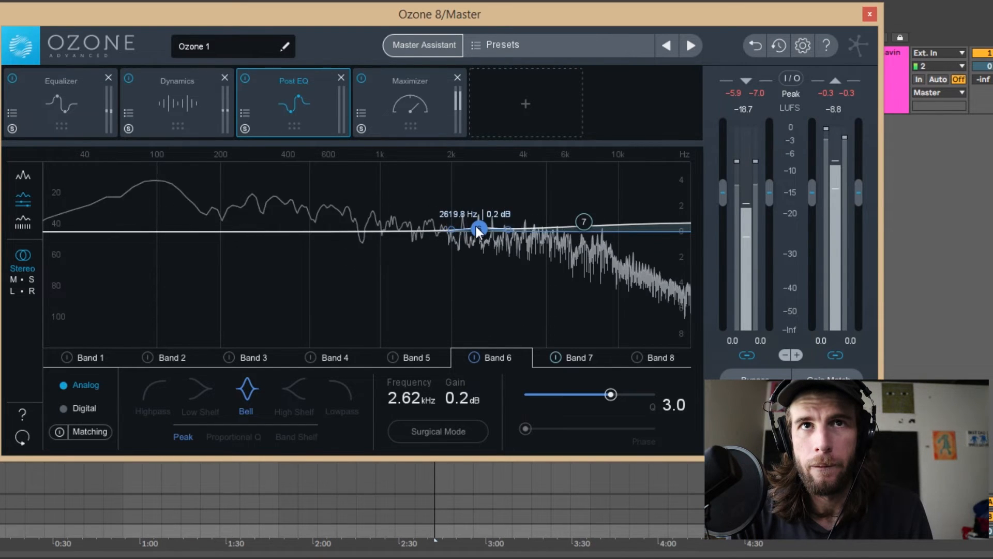
pyautogui.click(396, 360)
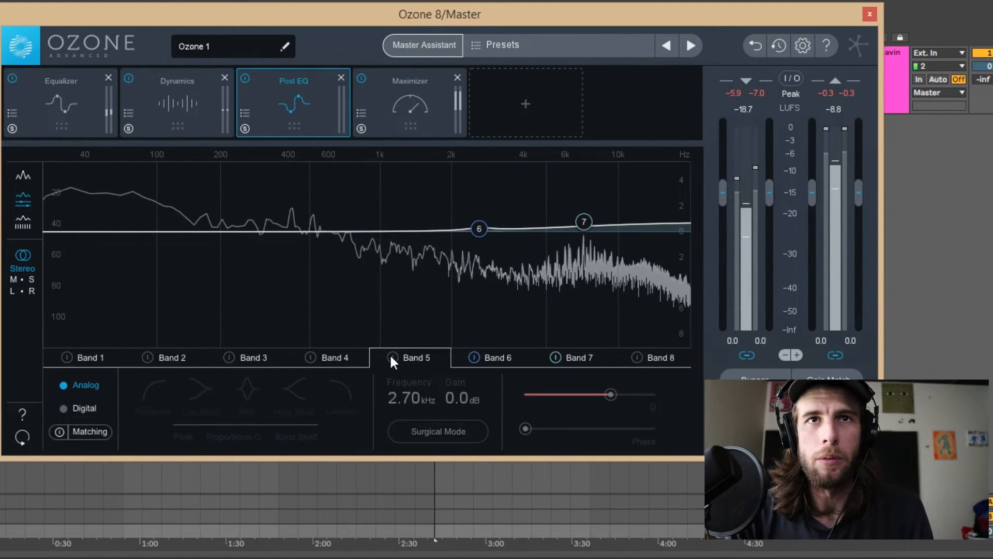
pyautogui.click(393, 357)
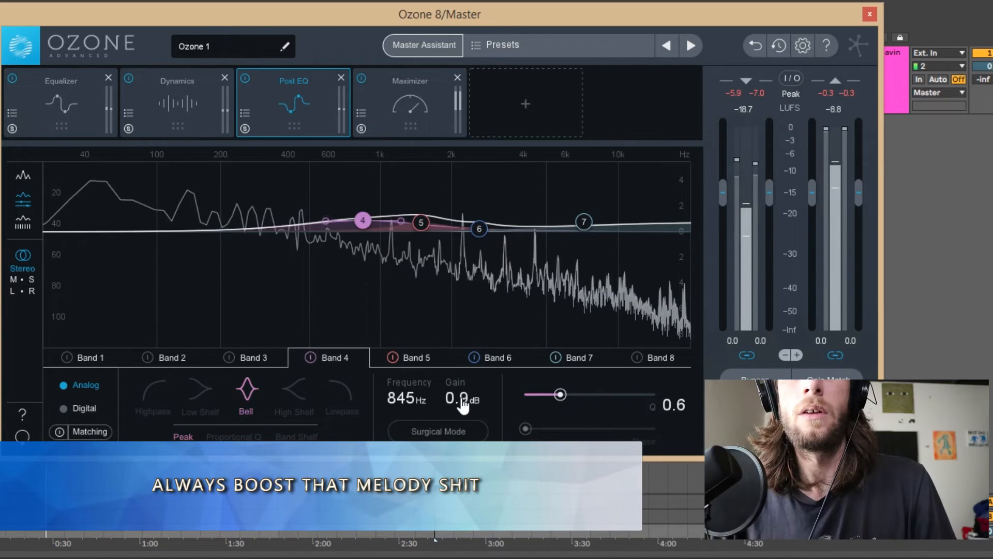
pyautogui.moveTo(568, 394); pyautogui.dragTo(596, 395)
pyautogui.click(416, 357)
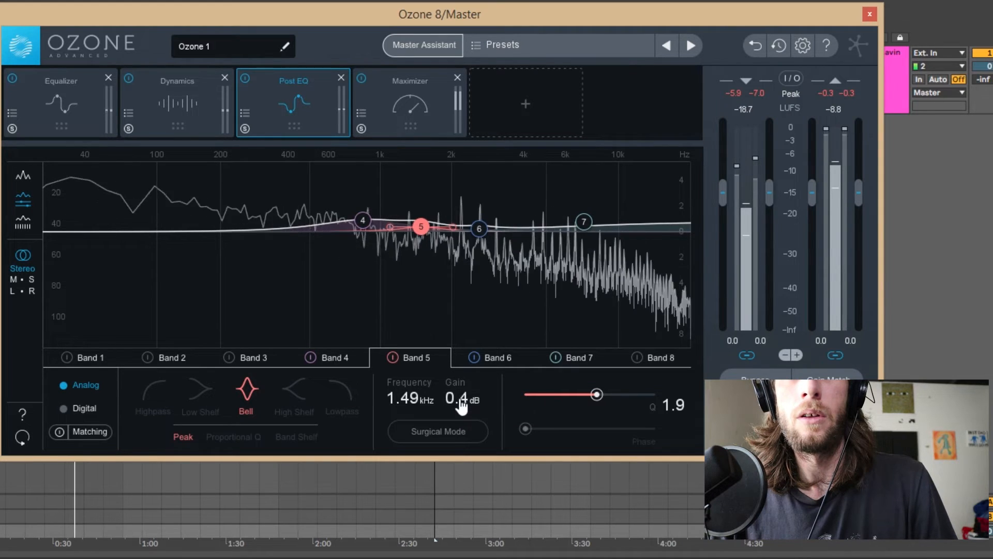
pyautogui.scroll(1, 462, 406)
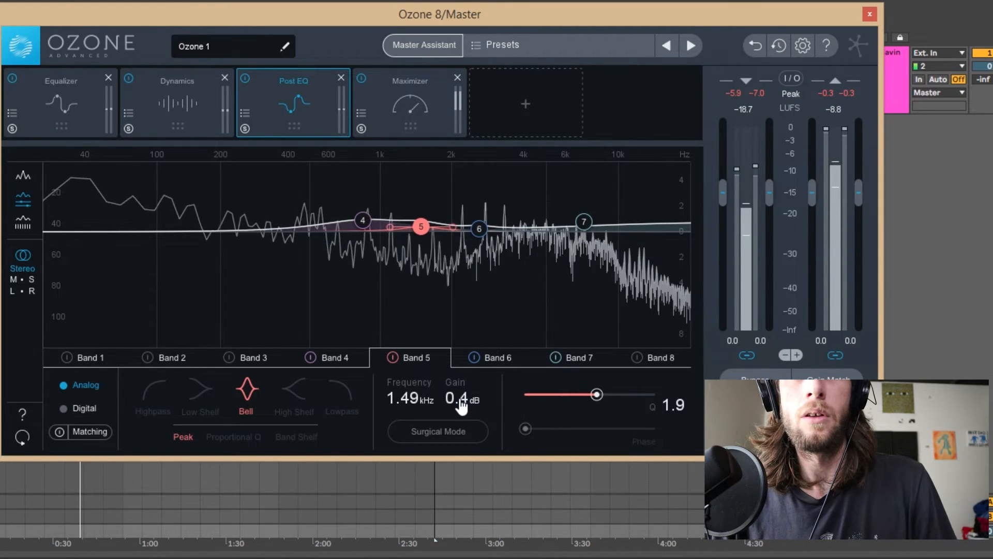
# Reduce Post EQ band 4 to 0.4 dB and narrow the boosts to a Q of 1.2 on band 4, 3.2 on band 5 and 4.3 on band 6.
pyautogui.click(359, 364)
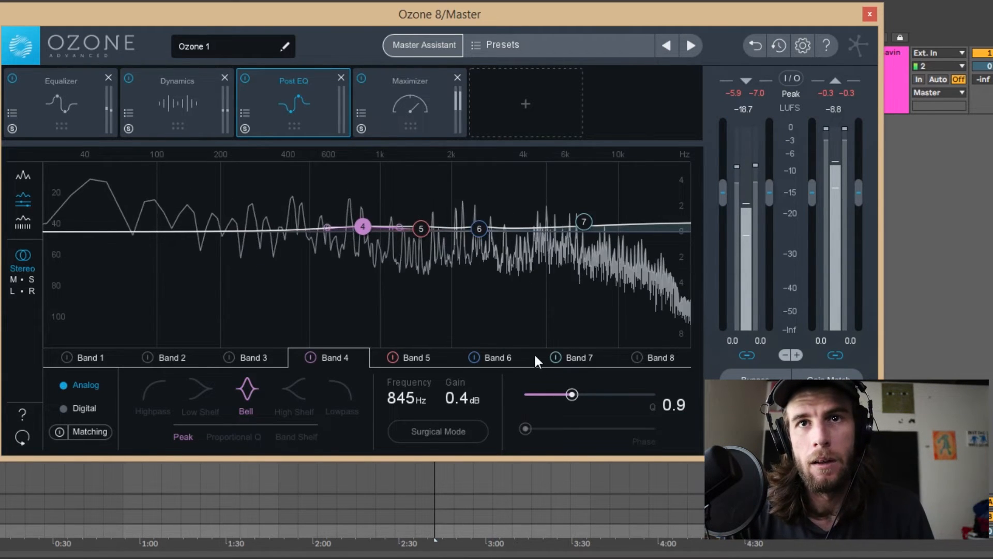
pyautogui.moveTo(572, 395); pyautogui.dragTo(616, 393)
pyautogui.click(526, 356)
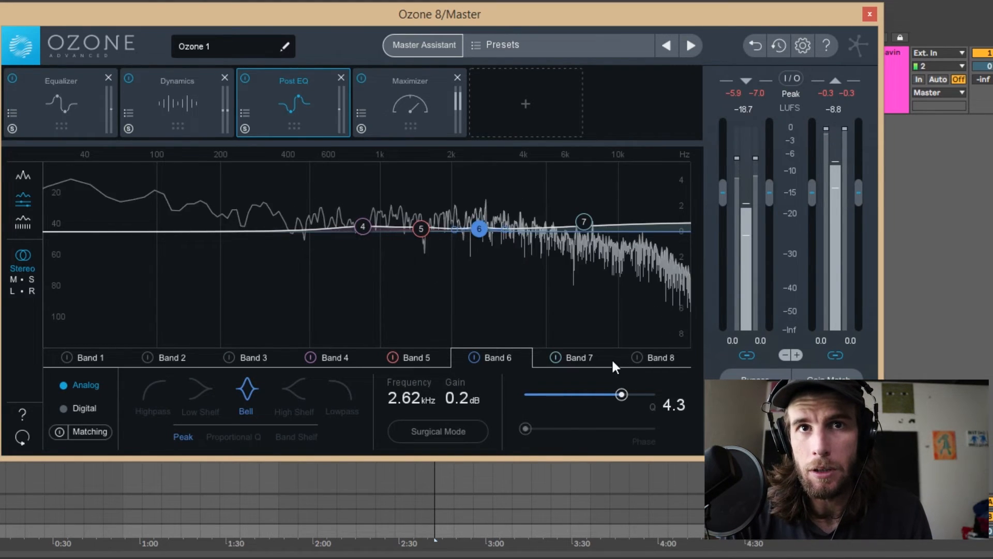
pyautogui.click(439, 357)
pyautogui.moveTo(743, 356); pyautogui.dragTo(761, 355)
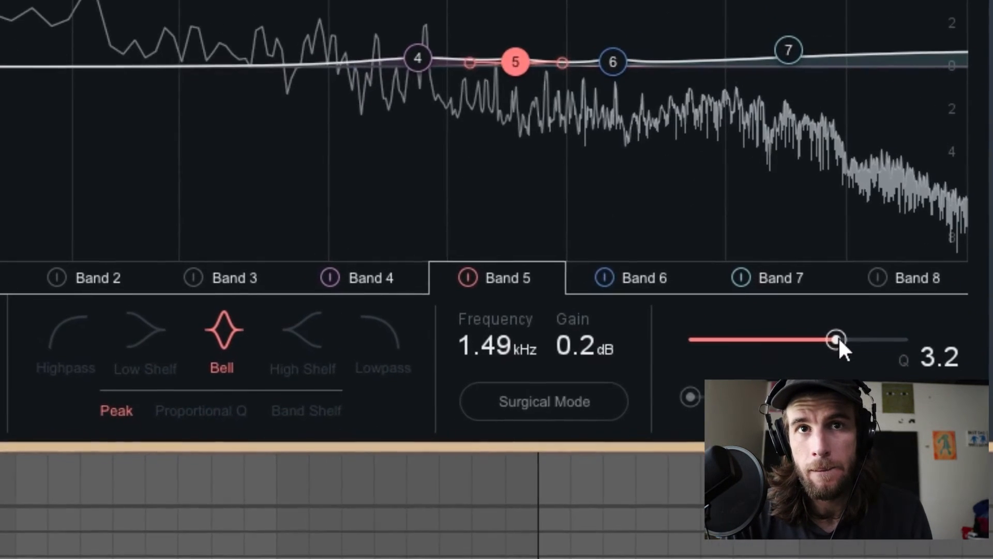
pyautogui.click(385, 305)
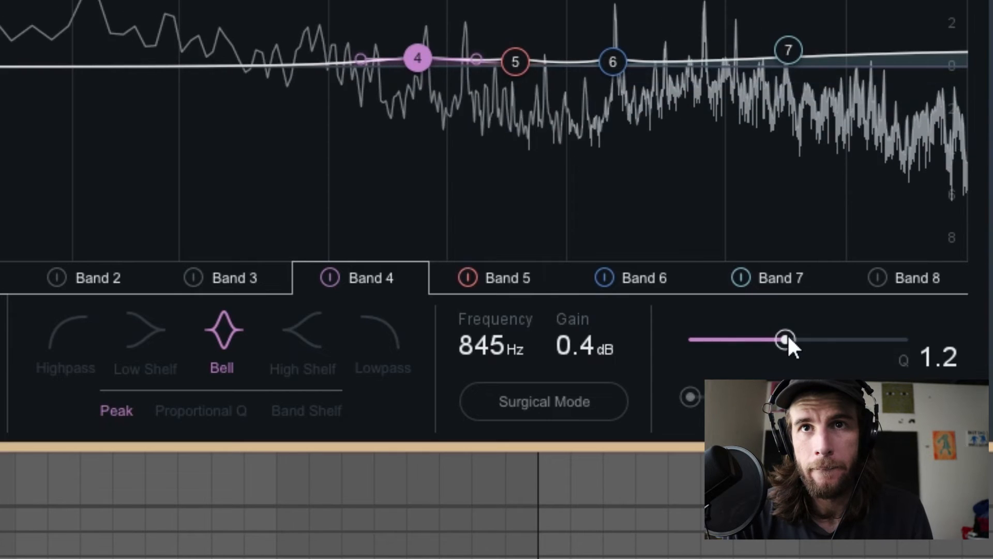
pyautogui.click(790, 280)
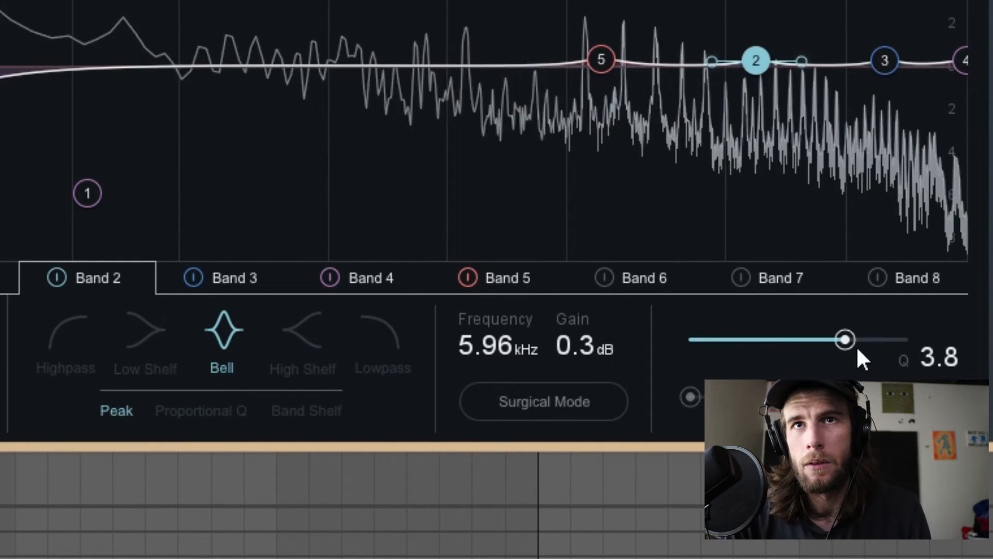
# Adjust the Q of the first Equalizer's boosts, using about 4.0 on band 2 and 4.3 on band 5, and go through bands 3 and 4.
pyautogui.moveTo(857, 349); pyautogui.dragTo(858, 343)
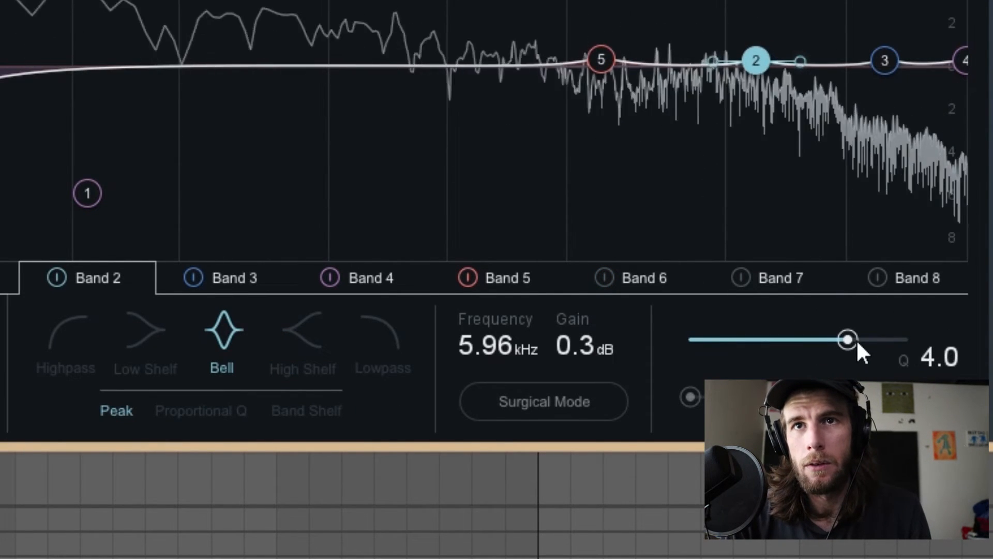
pyautogui.click(492, 278)
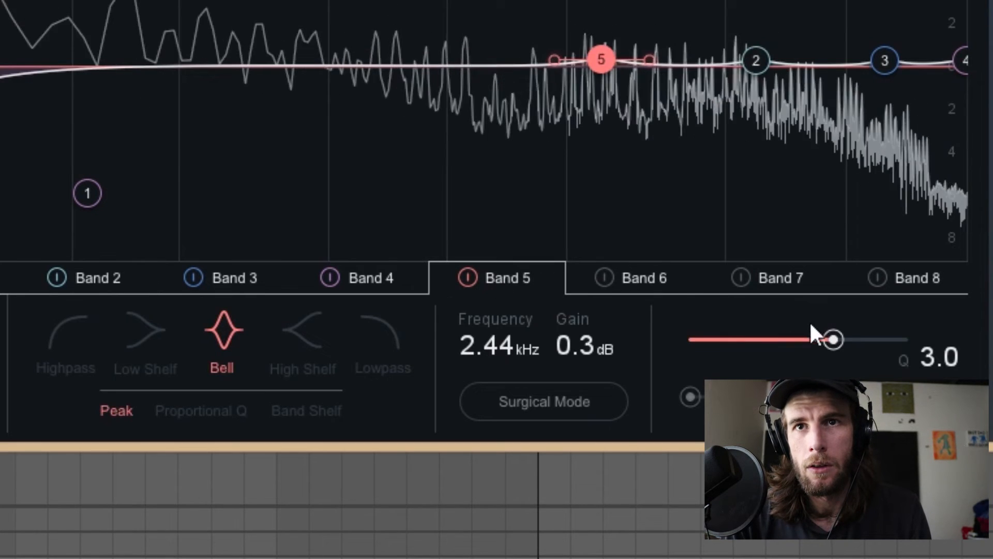
pyautogui.moveTo(852, 345)
pyautogui.mouseDown()
pyautogui.moveTo(864, 347)
pyautogui.moveTo(855, 347)
pyautogui.mouseUp()
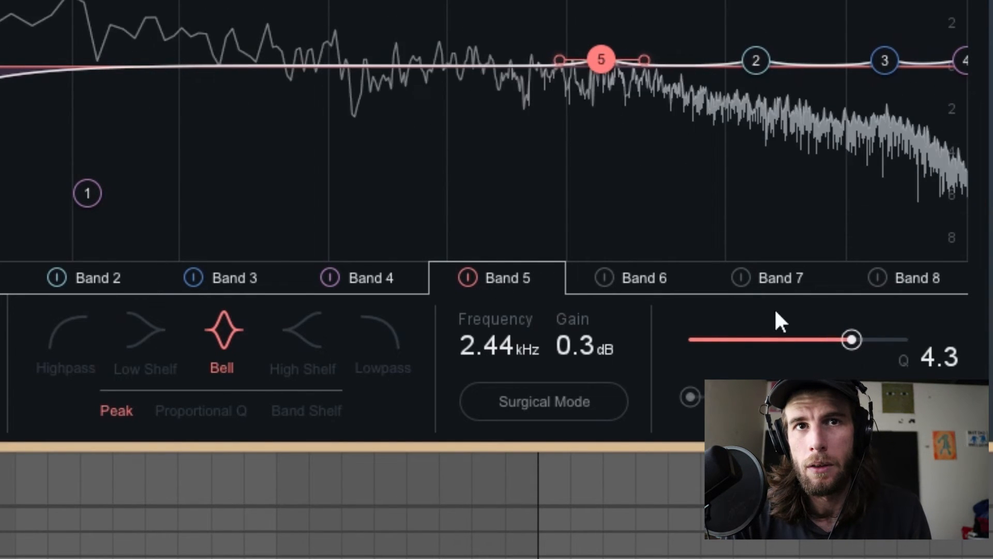
pyautogui.click(253, 281)
pyautogui.moveTo(868, 345); pyautogui.dragTo(843, 342)
pyautogui.click(371, 278)
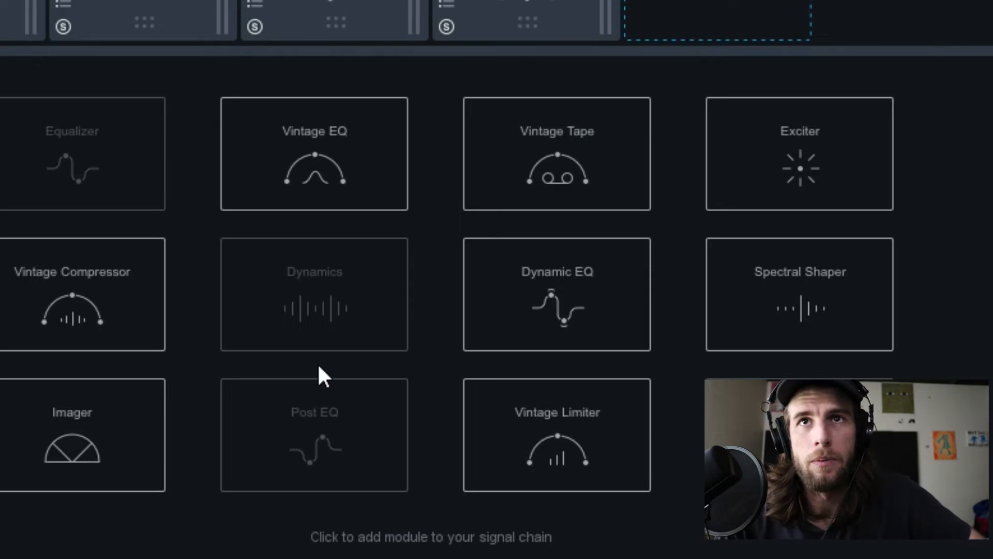
# Add an Exciter module and, during playback, set its amount to about 11.3 and its mix to about 39.2%.
pyautogui.click(797, 151)
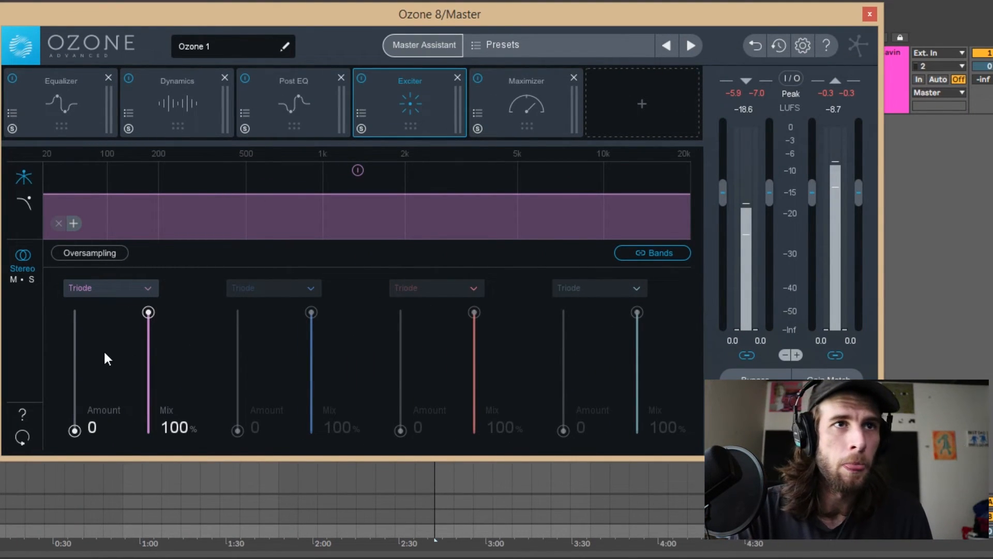
pyautogui.press('space')
pyautogui.moveTo(74, 430); pyautogui.dragTo(75, 382)
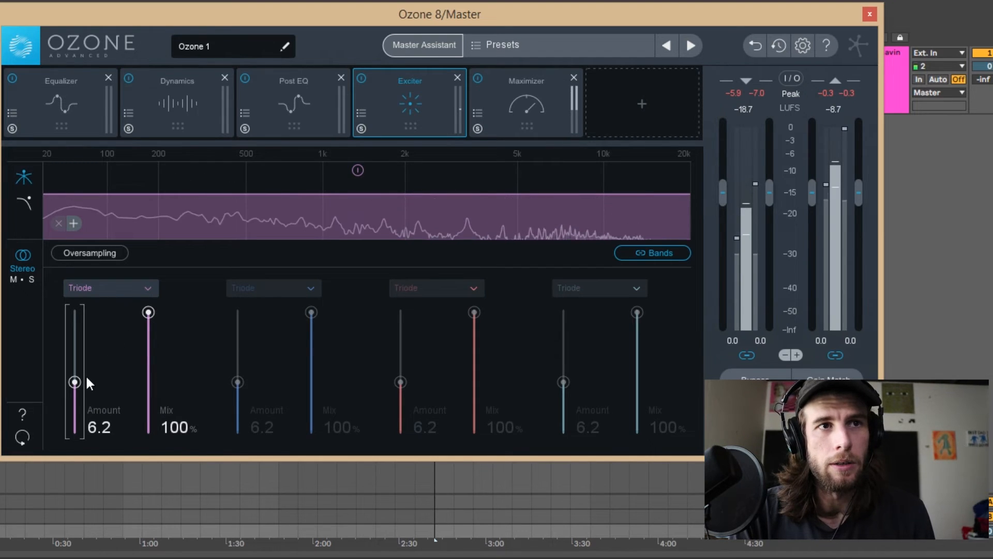
pyautogui.moveTo(148, 312); pyautogui.dragTo(149, 384)
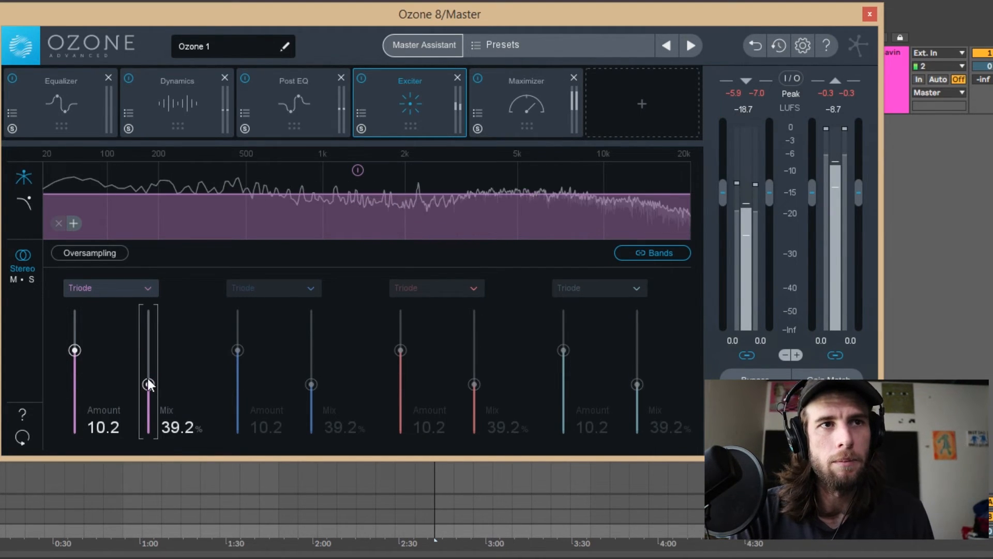
pyautogui.moveTo(74, 350); pyautogui.dragTo(74, 342)
# Try the Exciter's Warm mode, settle on Tube, and lower the amount to about 2.7.
pyautogui.click(123, 299)
pyautogui.click(117, 393)
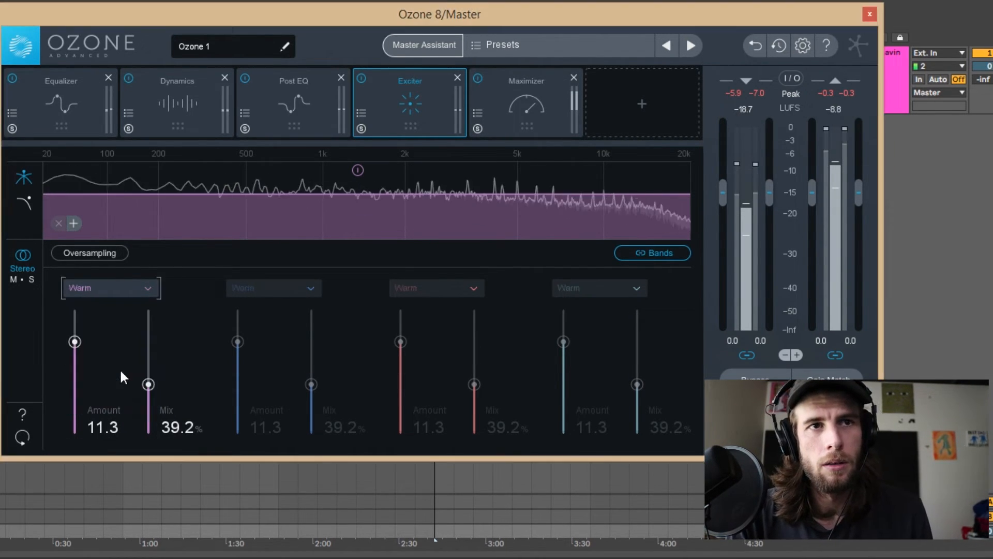
pyautogui.press('Up')
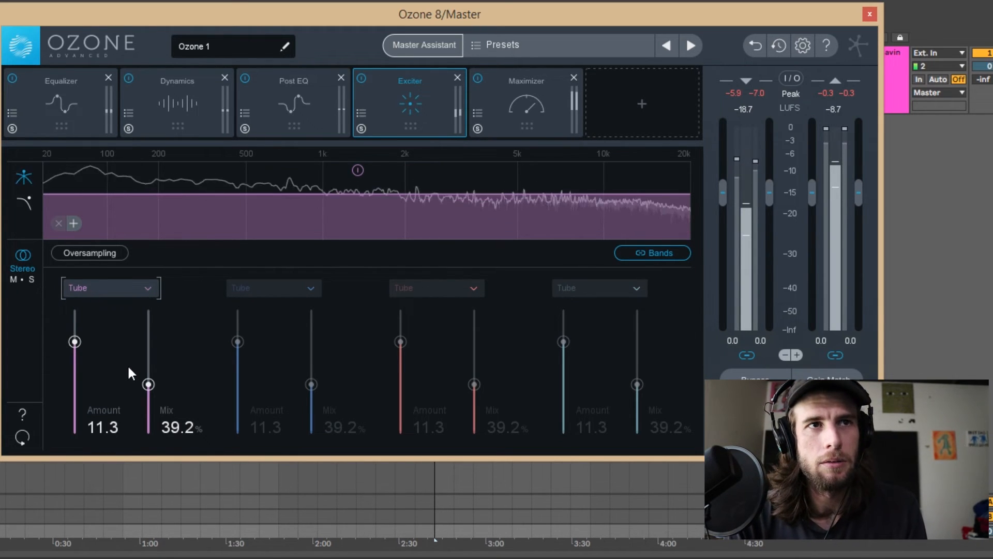
pyautogui.moveTo(75, 342); pyautogui.dragTo(74, 370)
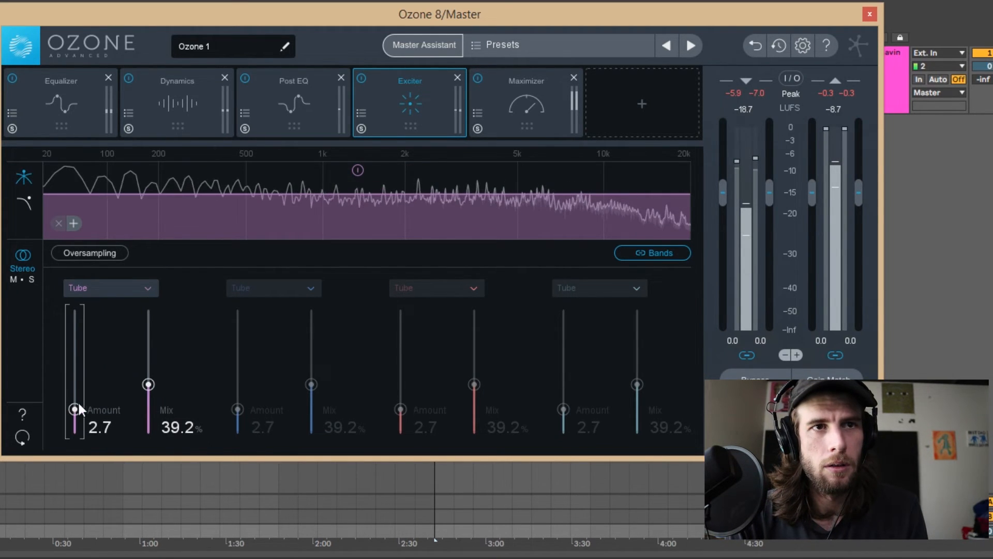
# Settle the Exciter on Retro mode with an amount of 0.8 and a mix of 1.3%, and stop playback.
pyautogui.moveTo(148, 384); pyautogui.dragTo(149, 397)
pyautogui.moveTo(75, 409); pyautogui.dragTo(75, 416)
pyautogui.moveTo(149, 398); pyautogui.dragTo(144, 434)
pyautogui.moveTo(73, 355); pyautogui.dragTo(63, 411)
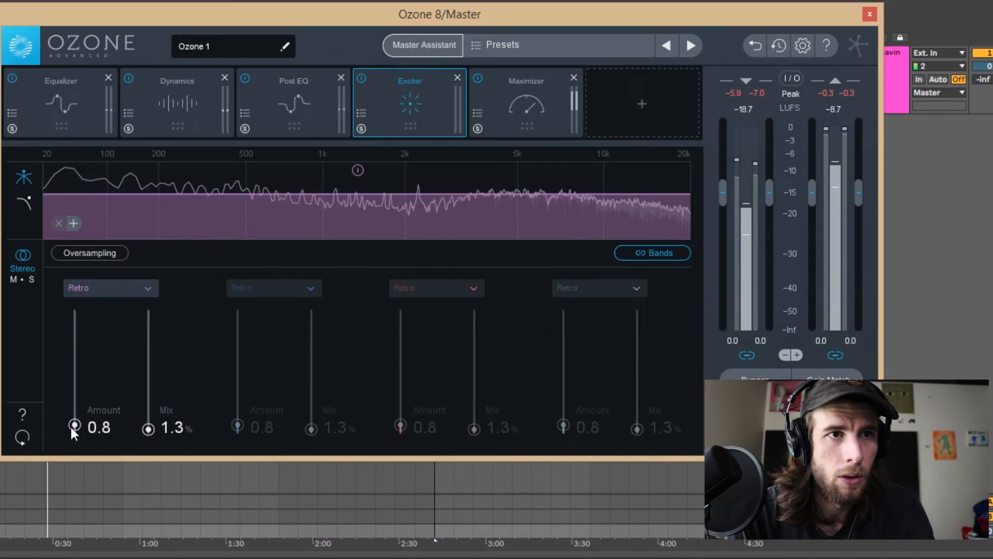
pyautogui.scroll(-2, 74, 426)
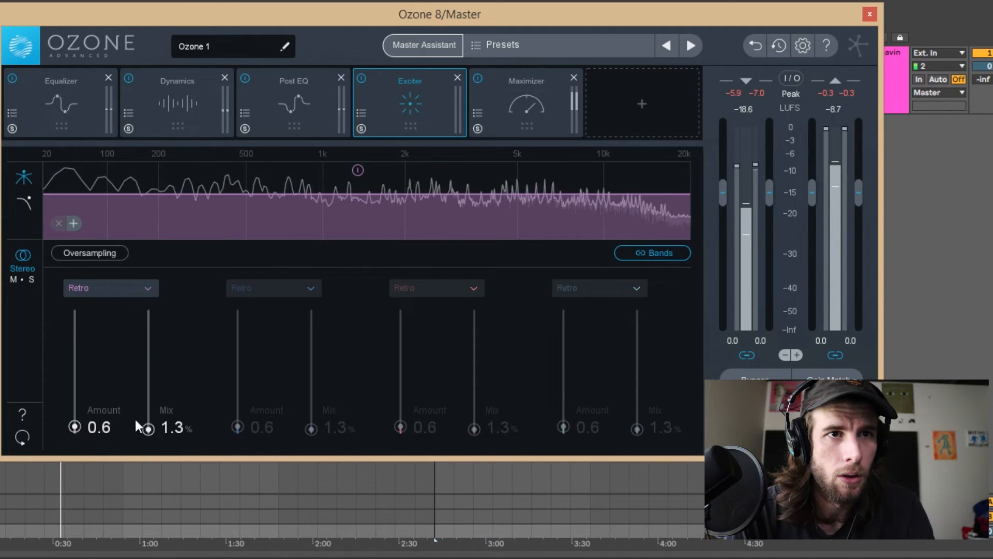
pyautogui.scroll(1, 73, 426)
pyautogui.scroll(1, 73, 427)
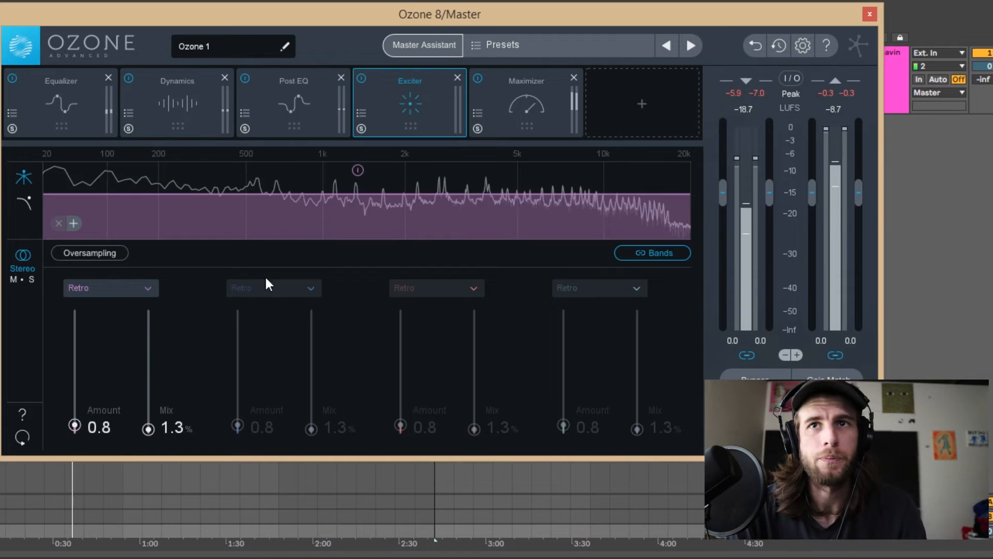
pyautogui.press('space')
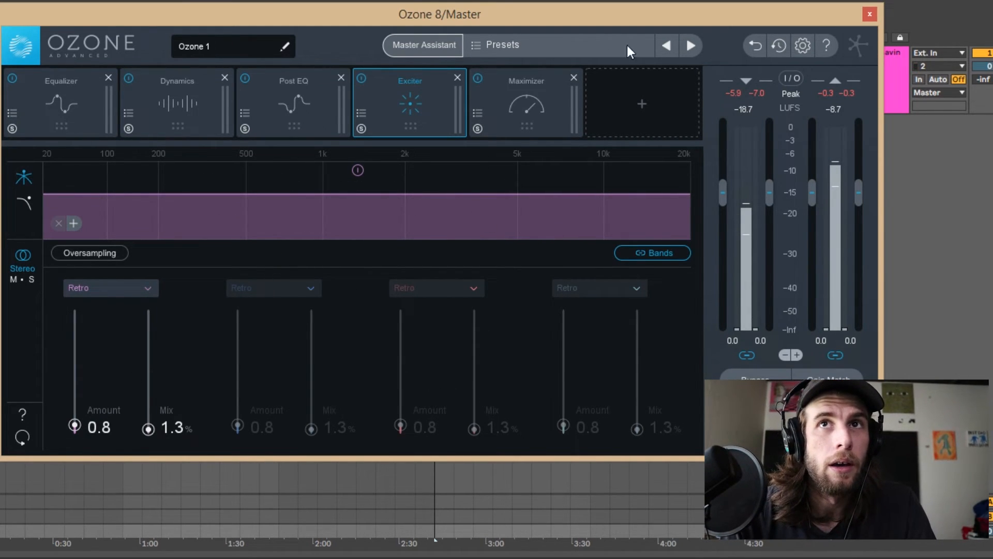
# Add an Imager module ahead of the Maximizer and learn its crossover frequencies during playback.
pyautogui.click(656, 81)
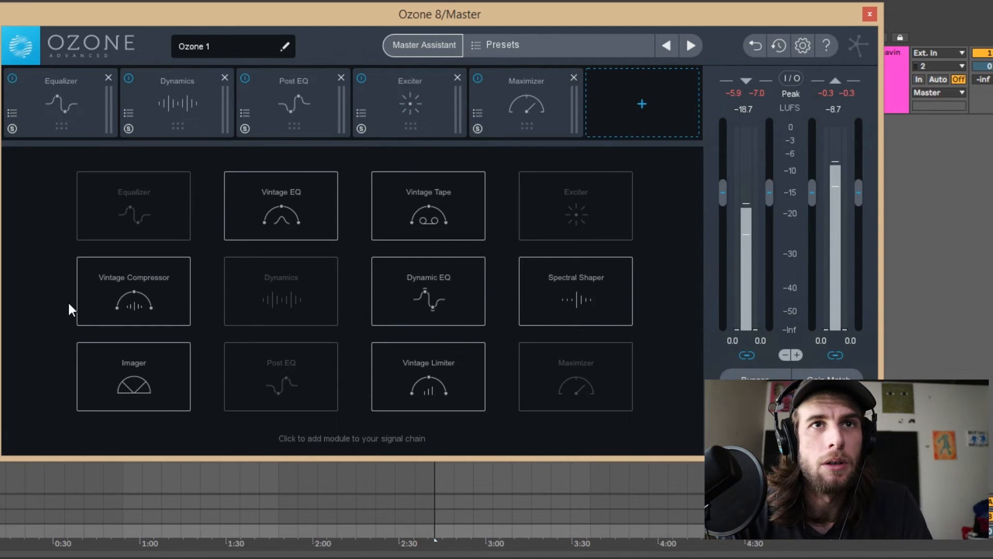
pyautogui.click(110, 394)
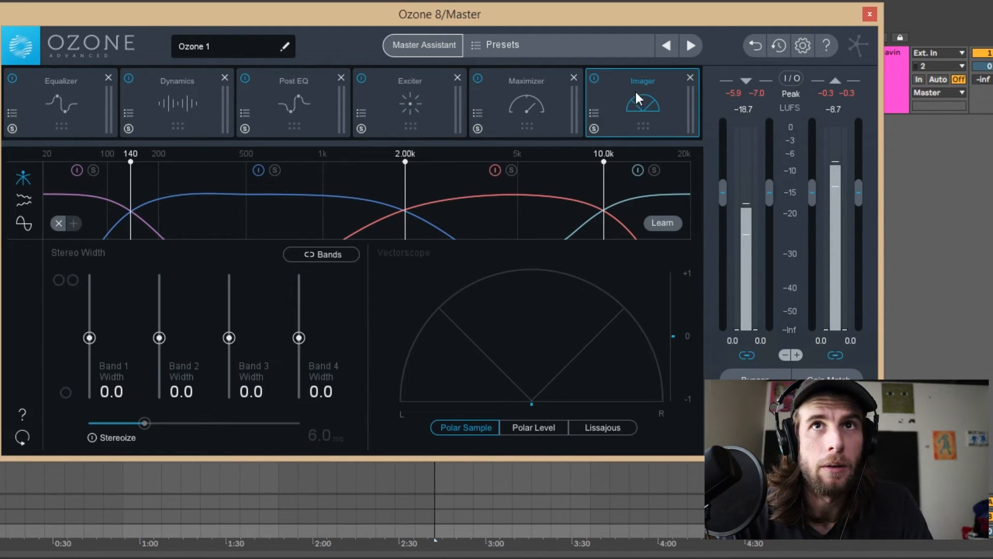
pyautogui.moveTo(637, 96); pyautogui.dragTo(521, 98)
pyautogui.press('space')
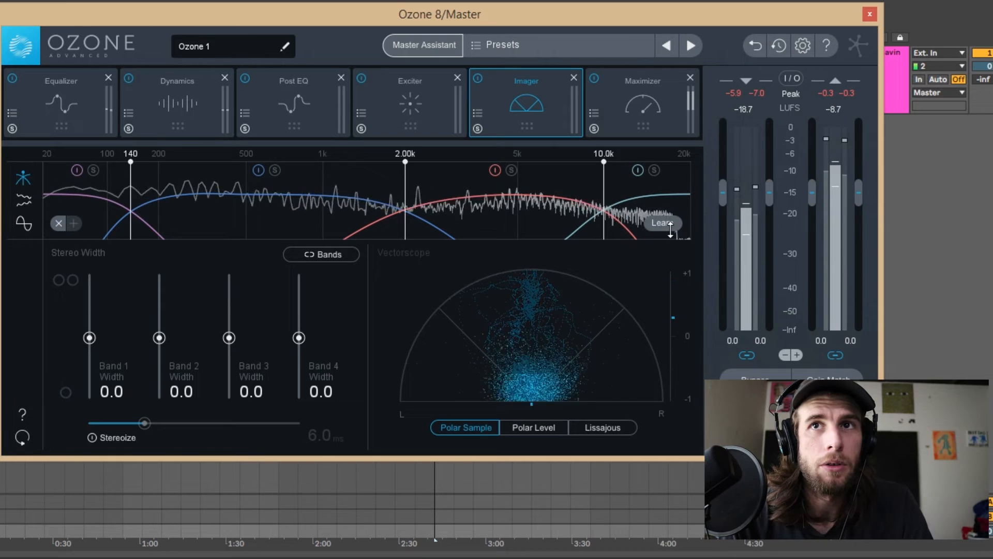
pyautogui.press('space')
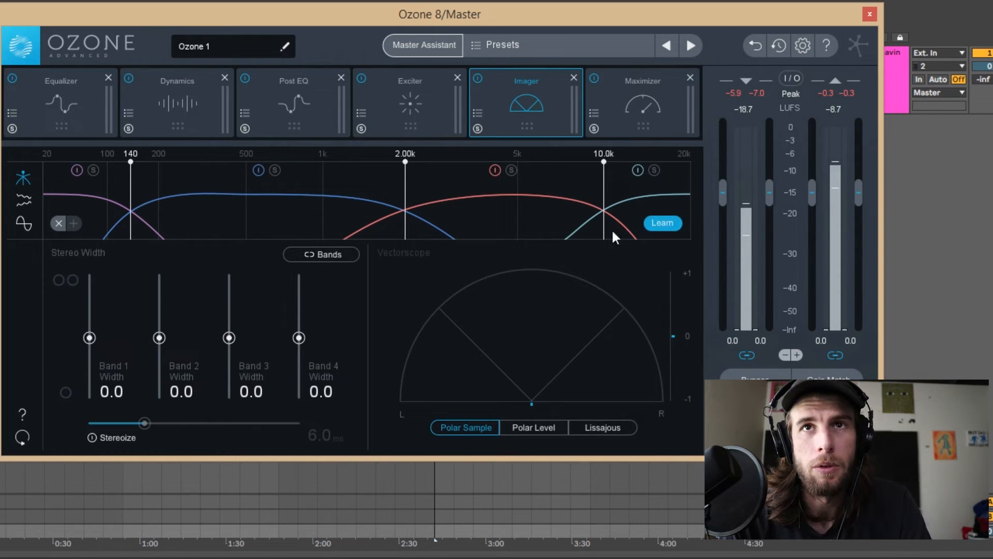
pyautogui.click(663, 223)
pyautogui.press('space')
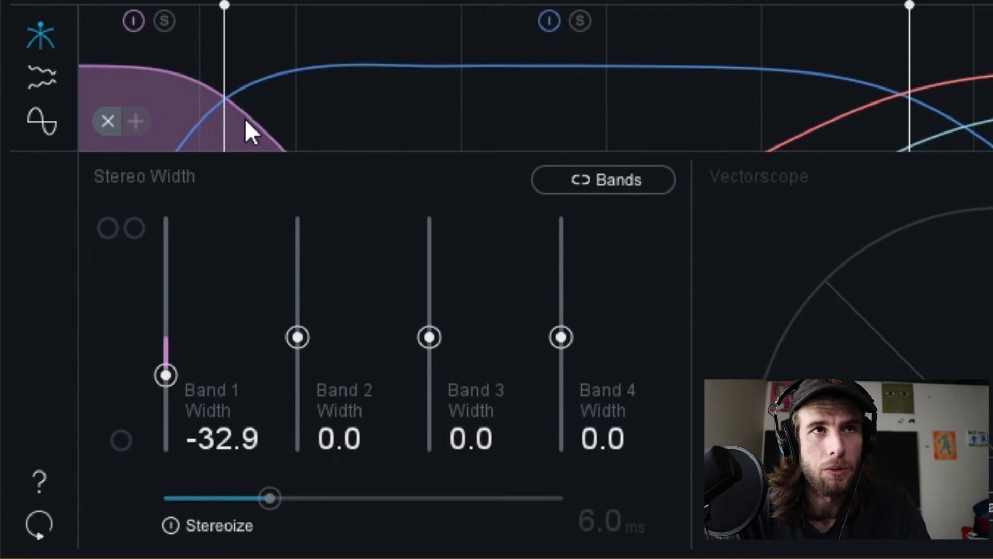
# Lower the Imager's crossover between bands 1 and 2 and try narrowing band 1's stereo width.
pyautogui.moveTo(224, 100); pyautogui.dragTo(231, 100)
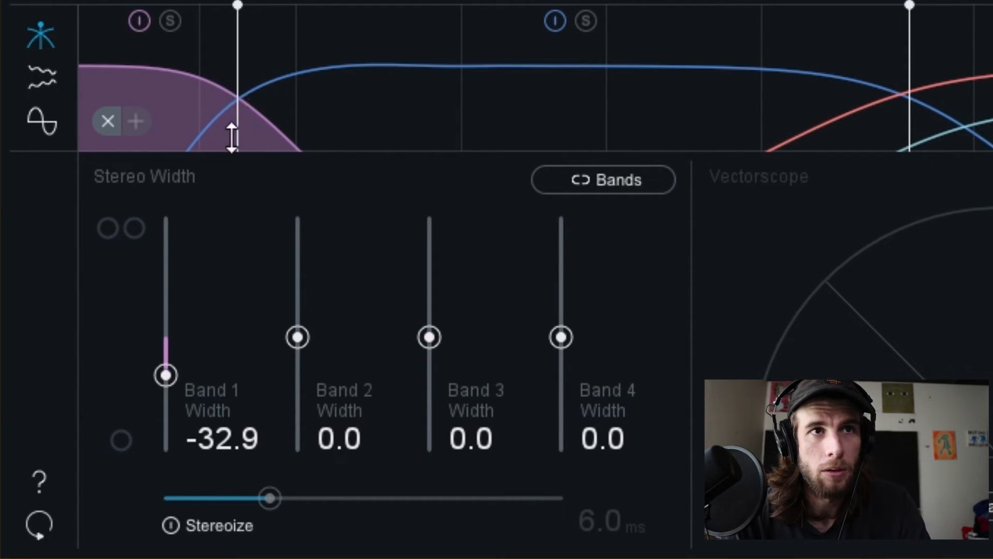
pyautogui.moveTo(165, 375); pyautogui.dragTo(155, 459)
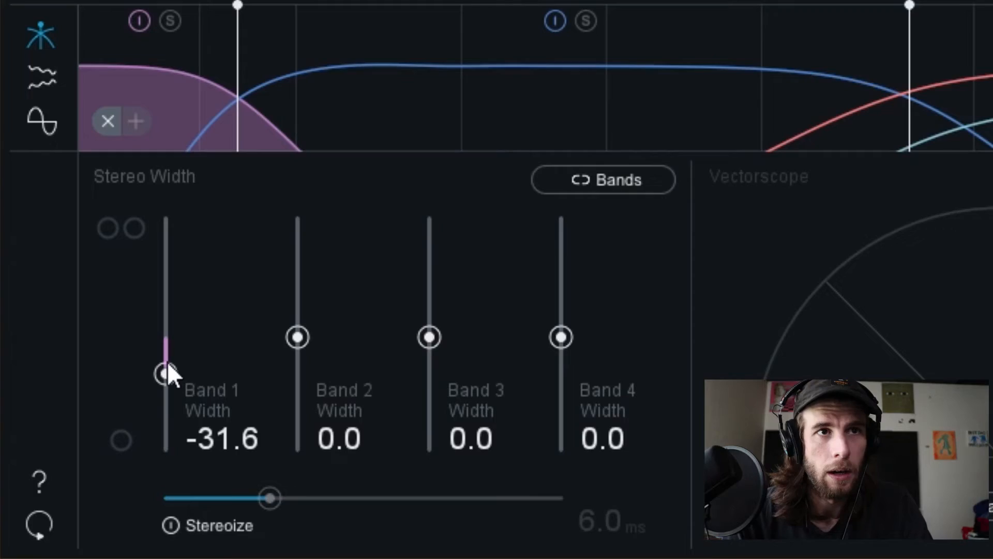
# Try different Imager widths on bands 2 to 4, settling on 1.0, 2.0 and 3.0, and listen to the result.
pyautogui.moveTo(299, 339); pyautogui.dragTo(303, 330)
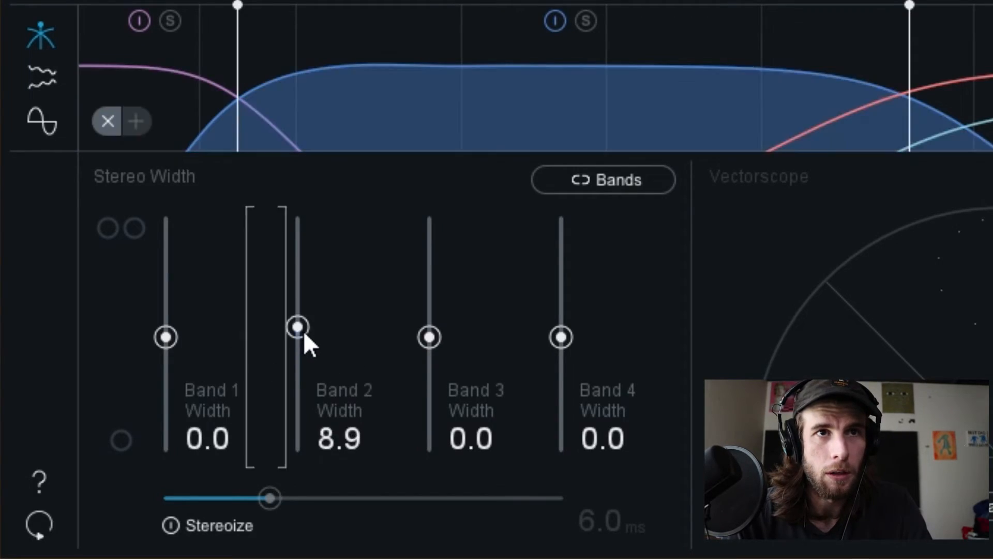
pyautogui.moveTo(430, 339); pyautogui.dragTo(432, 322)
pyautogui.moveTo(566, 341)
pyautogui.mouseDown()
pyautogui.moveTo(571, 300)
pyautogui.moveTo(567, 314)
pyautogui.mouseUp()
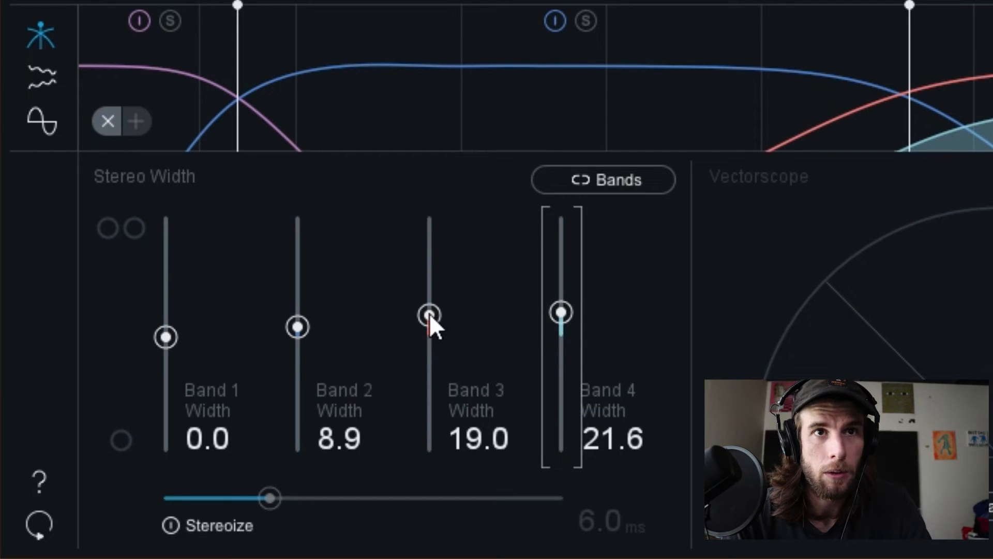
pyautogui.moveTo(430, 317); pyautogui.dragTo(431, 321)
pyautogui.moveTo(298, 327); pyautogui.dragTo(293, 330)
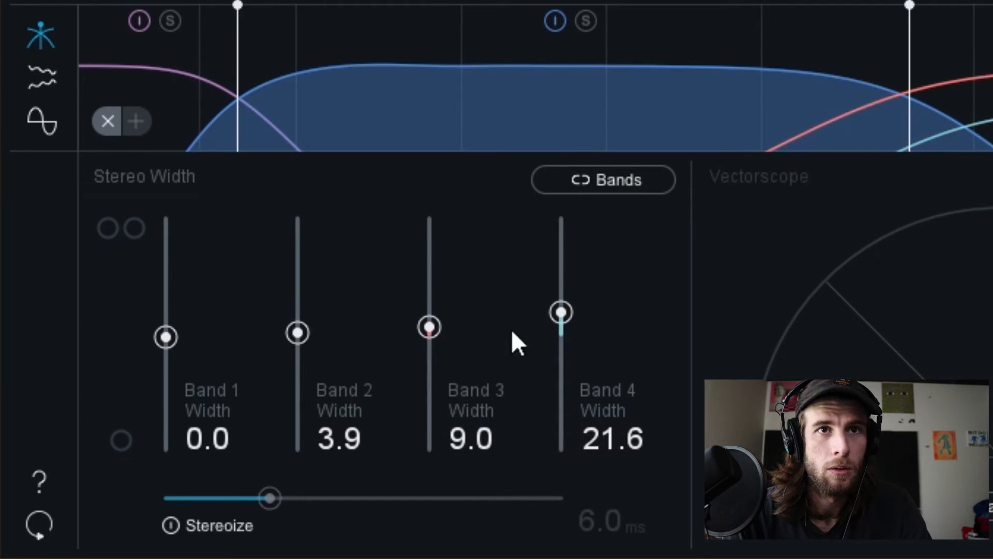
pyautogui.moveTo(561, 312); pyautogui.dragTo(561, 325)
pyautogui.moveTo(430, 327); pyautogui.dragTo(430, 333)
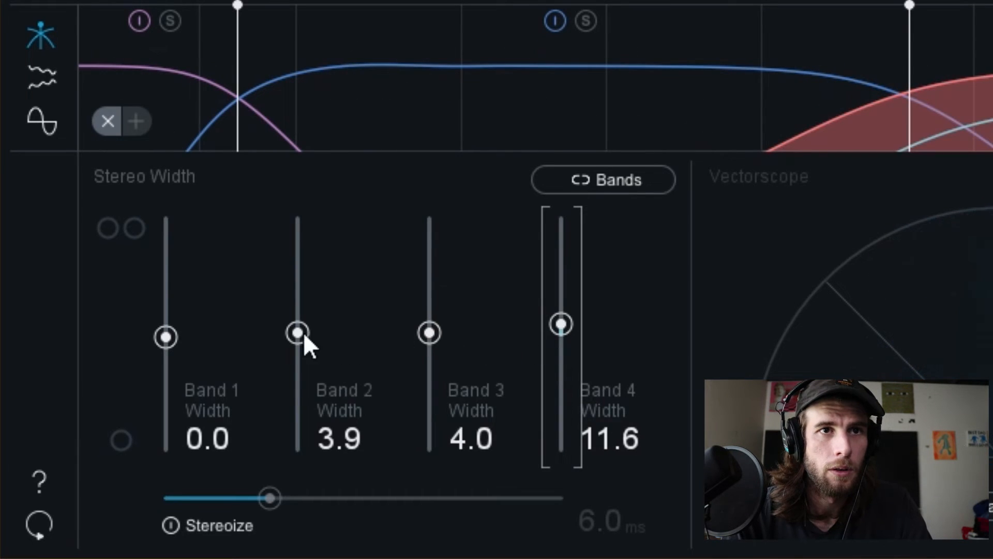
pyautogui.moveTo(298, 332); pyautogui.dragTo(298, 339)
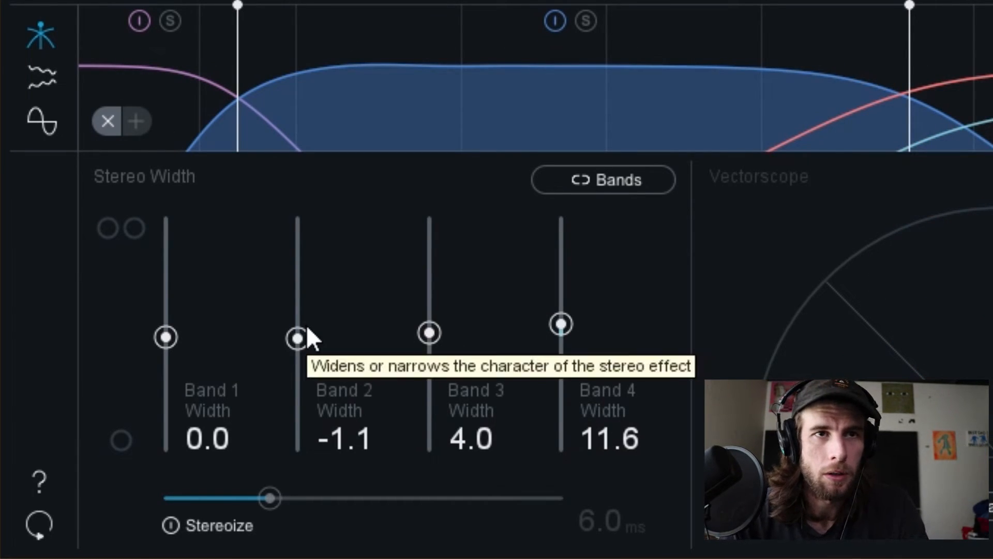
pyautogui.write('3')
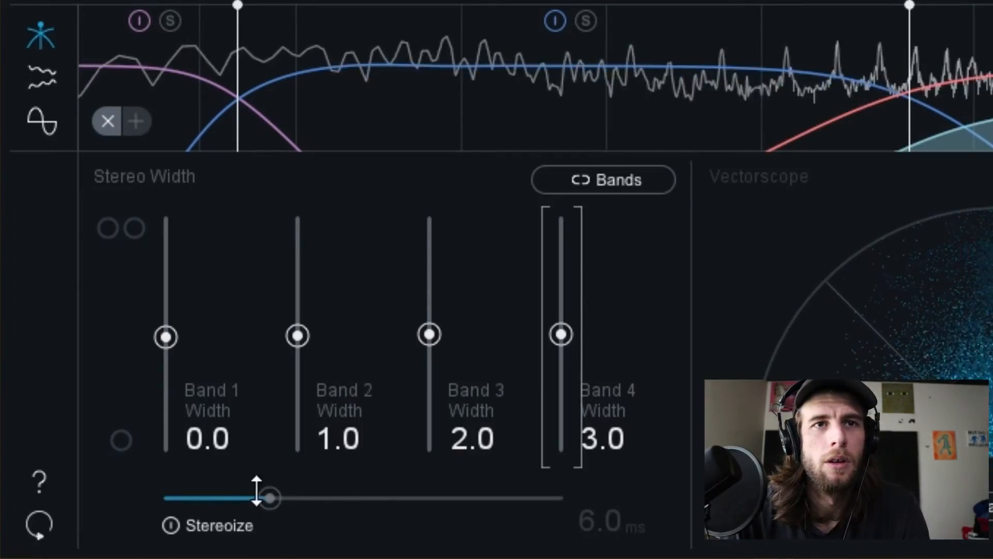
pyautogui.press('space')
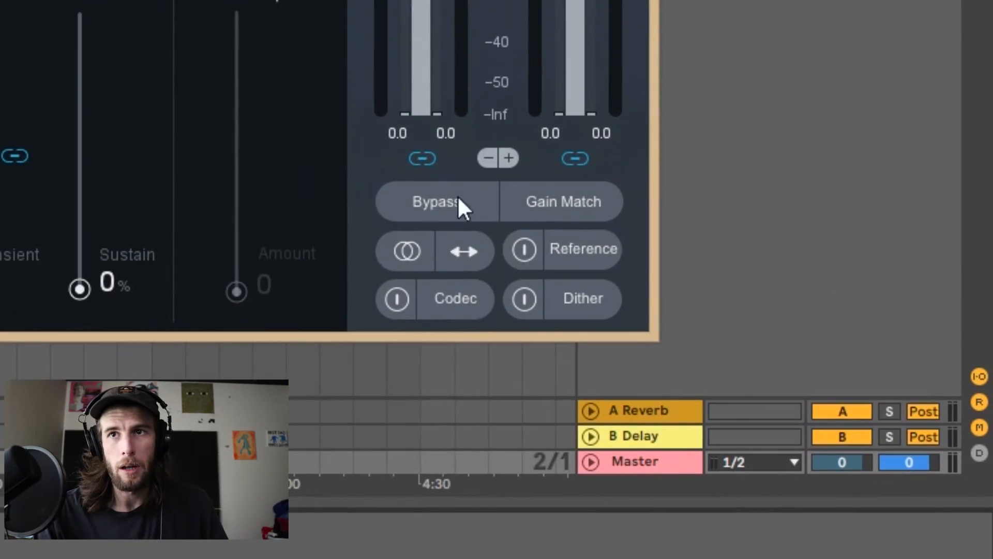
# Import RL Grime - Nova - 06 - Omg.mp3 as a reference track and A/B it against the master during playback.
pyautogui.click(580, 258)
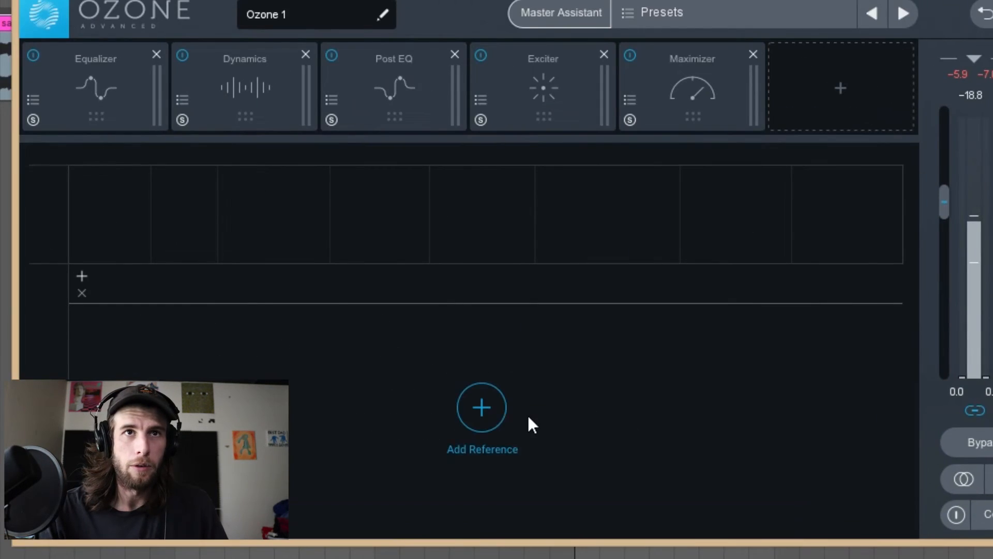
pyautogui.click(164, 297)
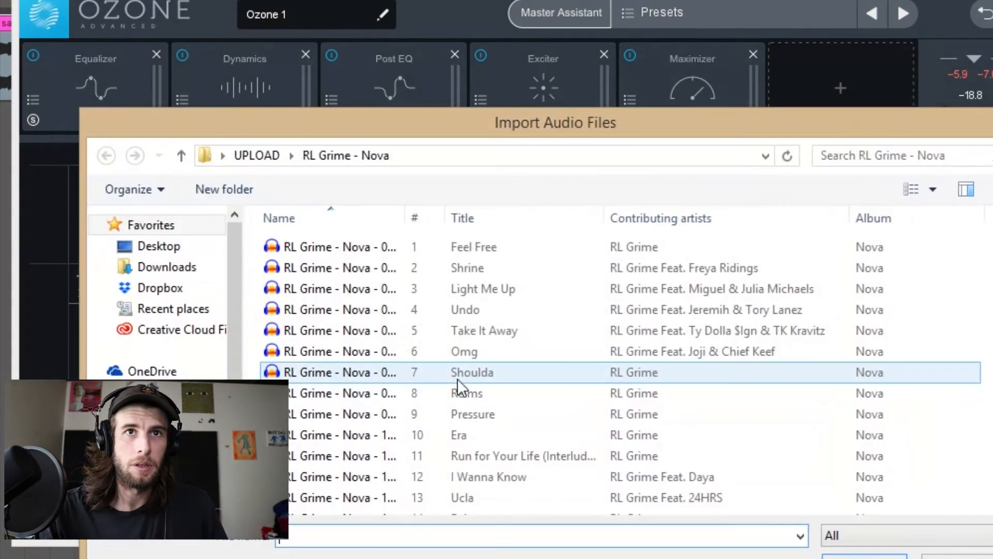
pyautogui.click(499, 371)
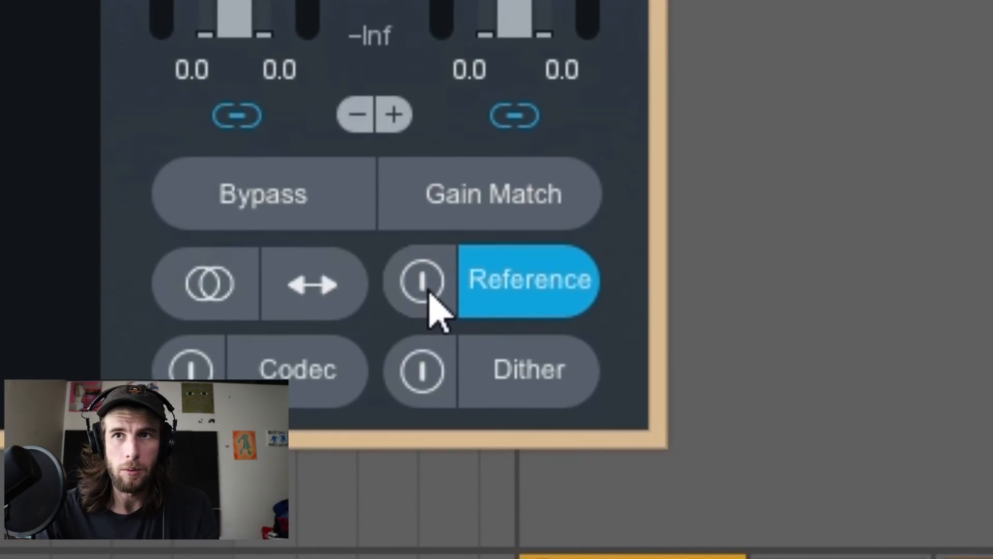
pyautogui.click(422, 282)
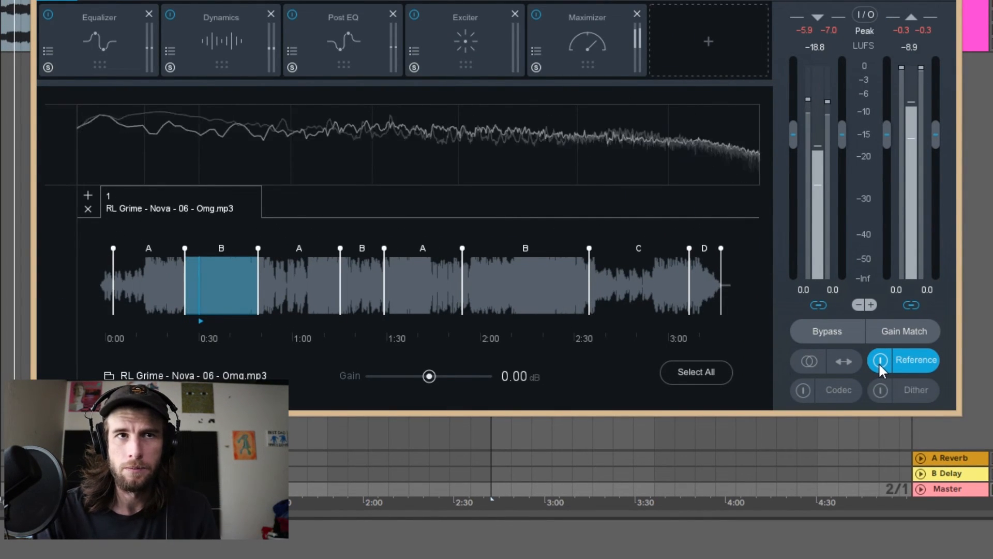
pyautogui.click(880, 360)
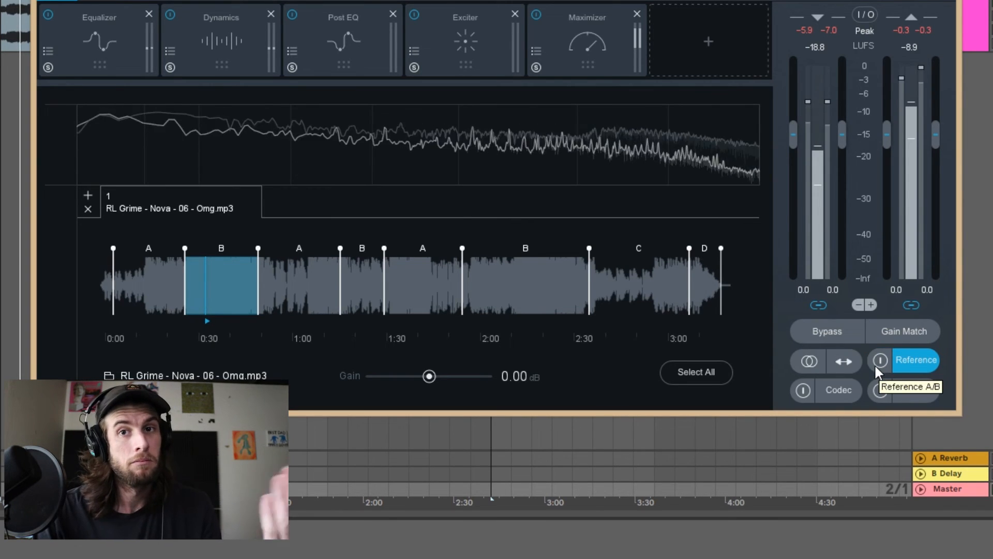
# Review the Exciter settings and raise the Post EQ's band 7 high shelf to 1.1 dB.
pyautogui.click(328, 40)
pyautogui.click(483, 61)
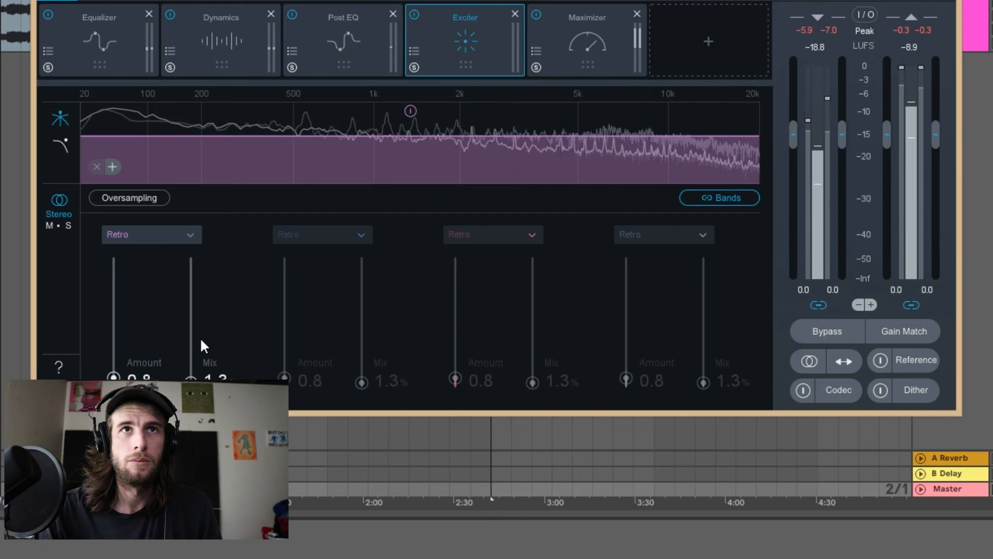
pyautogui.click(348, 57)
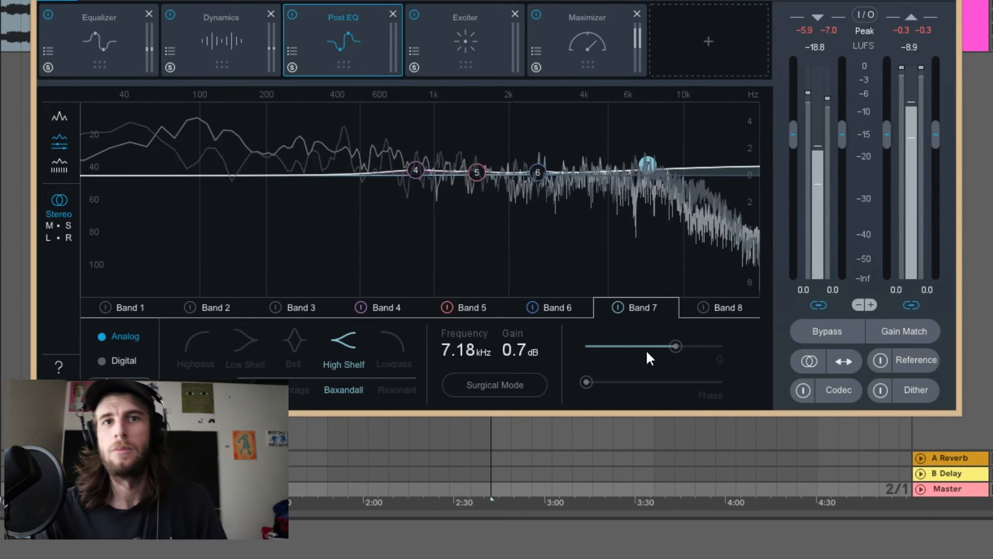
pyautogui.scroll(4, 514, 362)
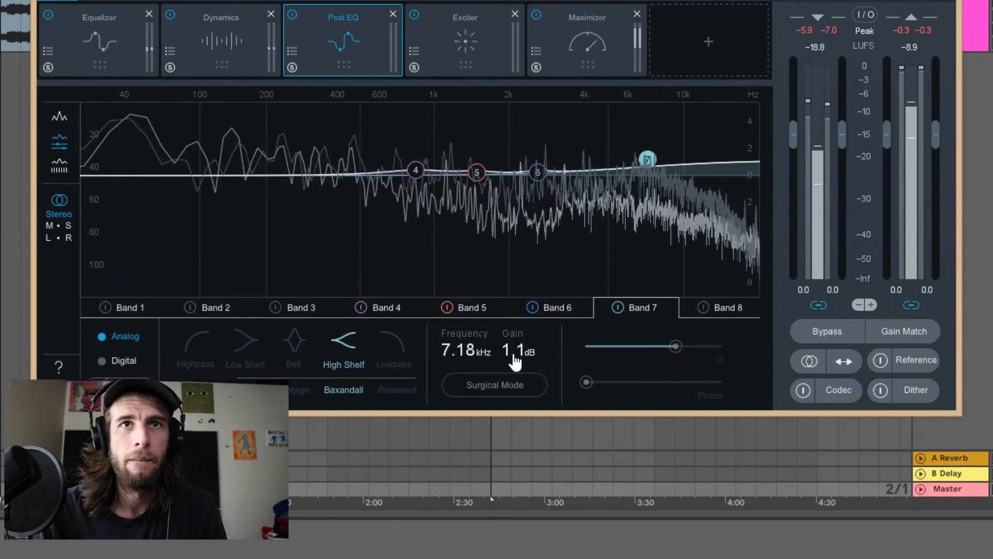
# Raise the Post EQ gain of band 4 to 0.7 dB and slightly increase the boosts on bands 5 and 6.
pyautogui.click(388, 307)
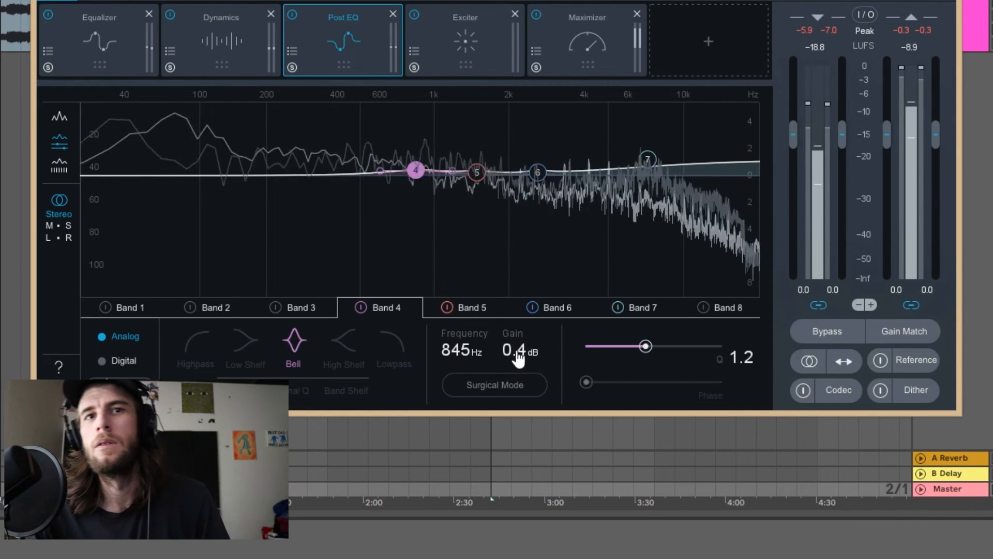
pyautogui.scroll(3, 515, 349)
pyautogui.click(473, 306)
pyautogui.scroll(3, 520, 351)
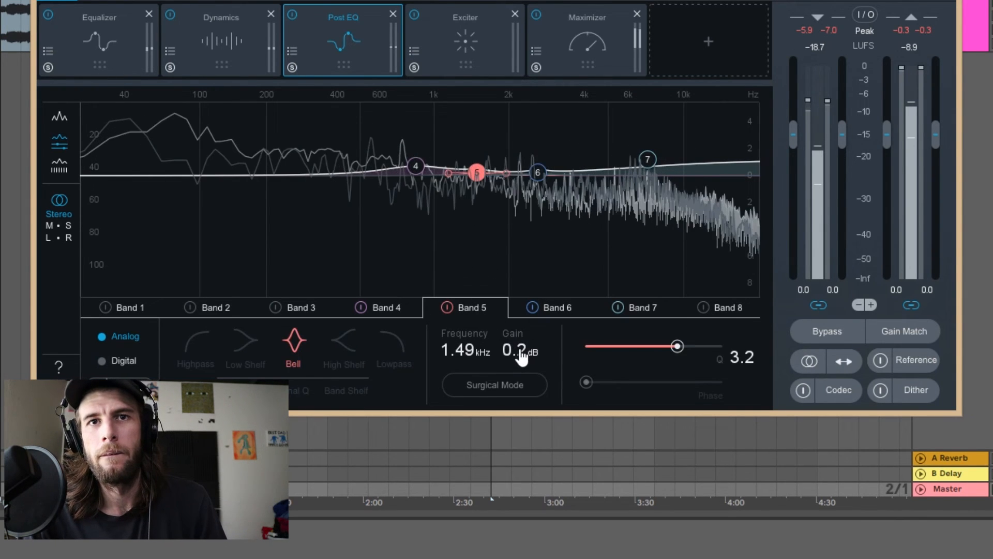
pyautogui.click(553, 310)
pyautogui.scroll(3, 527, 350)
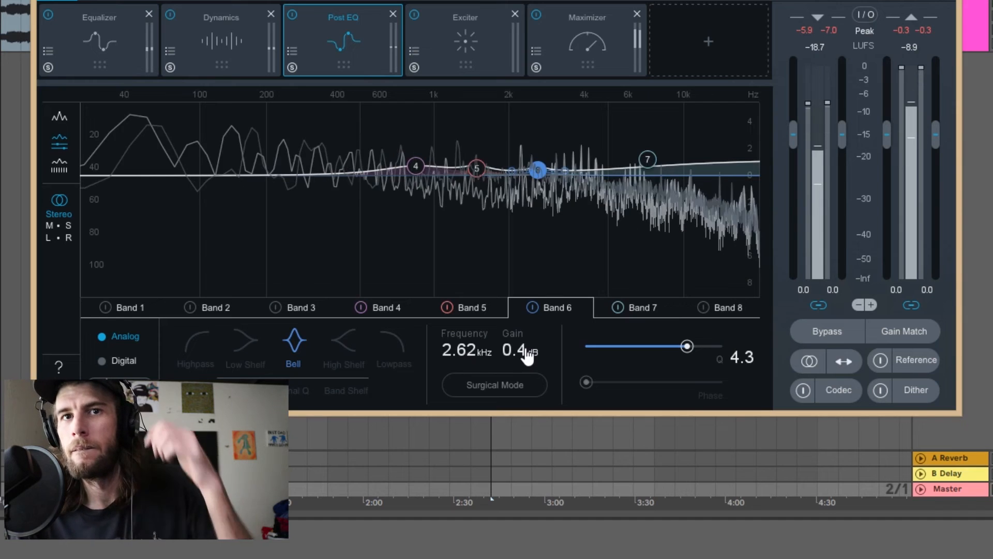
# Set Post EQ band 4's gain to 0.6 dB and go to band 5.
pyautogui.click(388, 307)
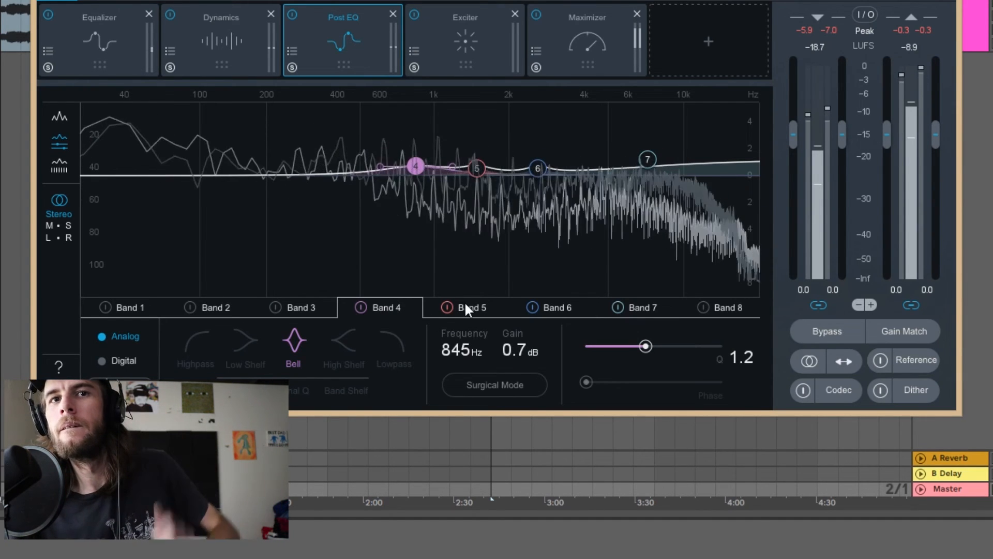
pyautogui.scroll(-2, 513, 351)
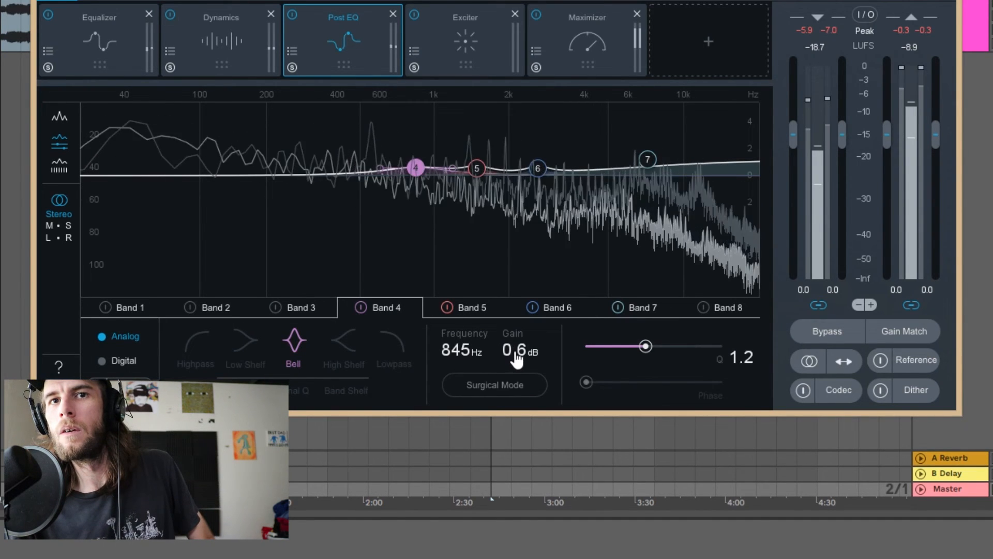
pyautogui.click(478, 311)
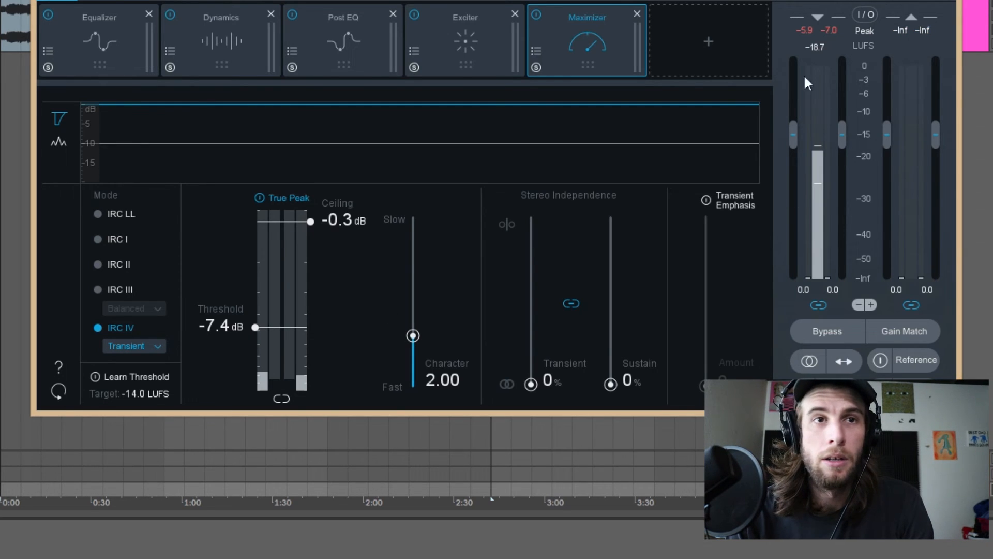
# Play the track with the Maximizer open to check the master's output loudness.
pyautogui.press('space')
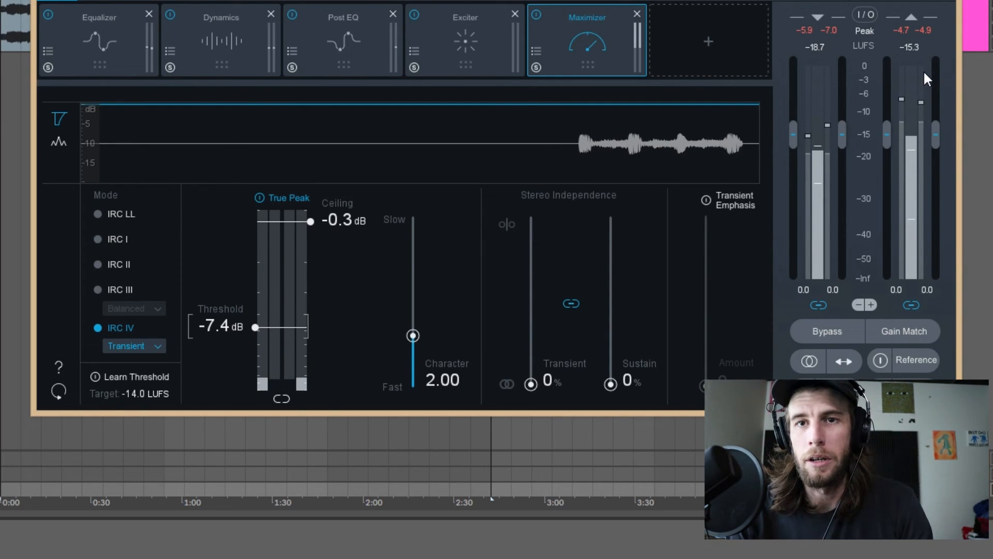